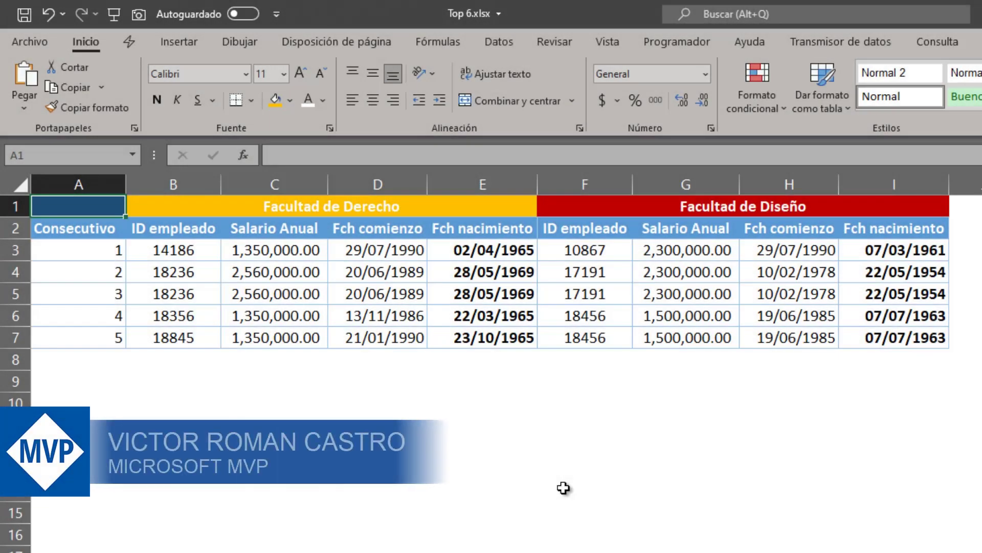
- Select the Facultad de Derecho and Facultad de Diseño headers and data blocks to review the tables
{"action": "left_click_drag", "start_coordinate": [77, 229], "coordinate": [87, 338]}
{"action": "left_click", "coordinate": [206, 348]}
{"action": "left_click_drag", "start_coordinate": [176, 236], "coordinate": [486, 338]}
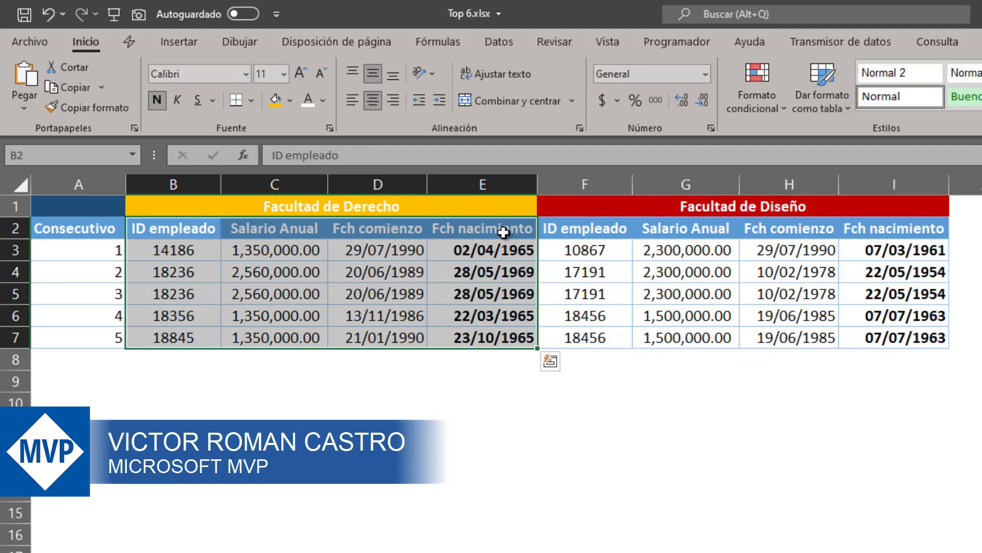
{"action": "left_click_drag", "start_coordinate": [500, 228], "coordinate": [205, 337]}
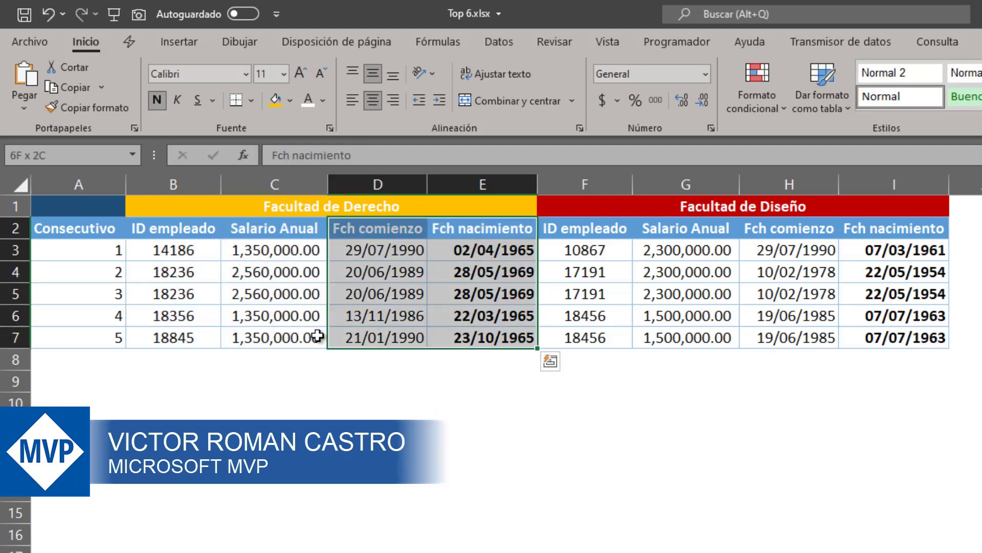
{"action": "left_click", "coordinate": [500, 204]}
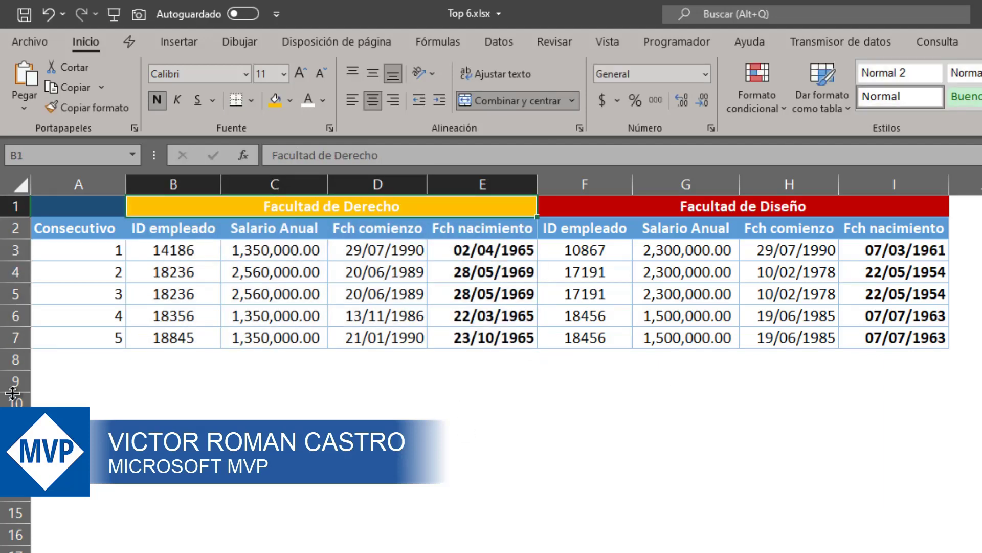
{"action": "left_click", "coordinate": [607, 209]}
{"action": "left_click_drag", "start_coordinate": [585, 228], "coordinate": [896, 337]}
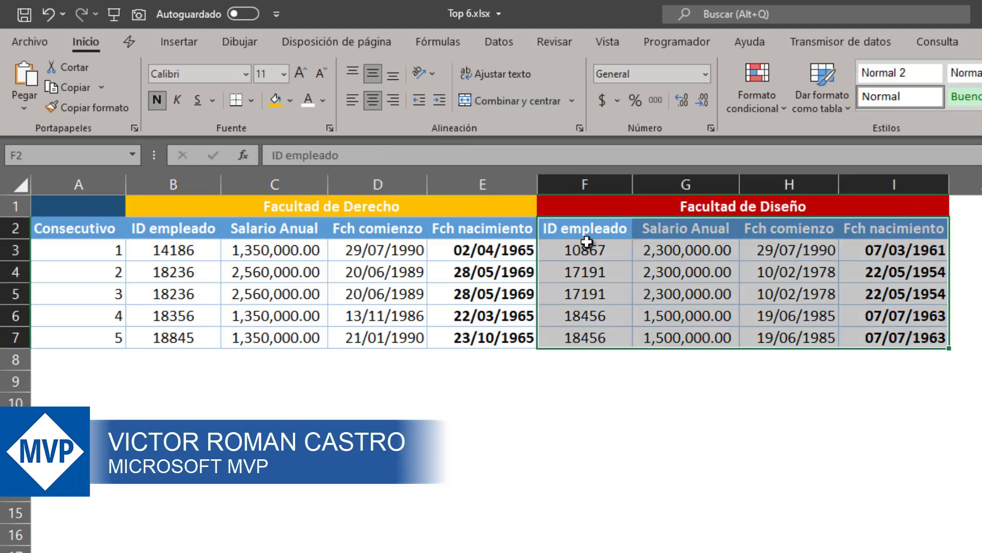
{"action": "left_click", "coordinate": [563, 207]}
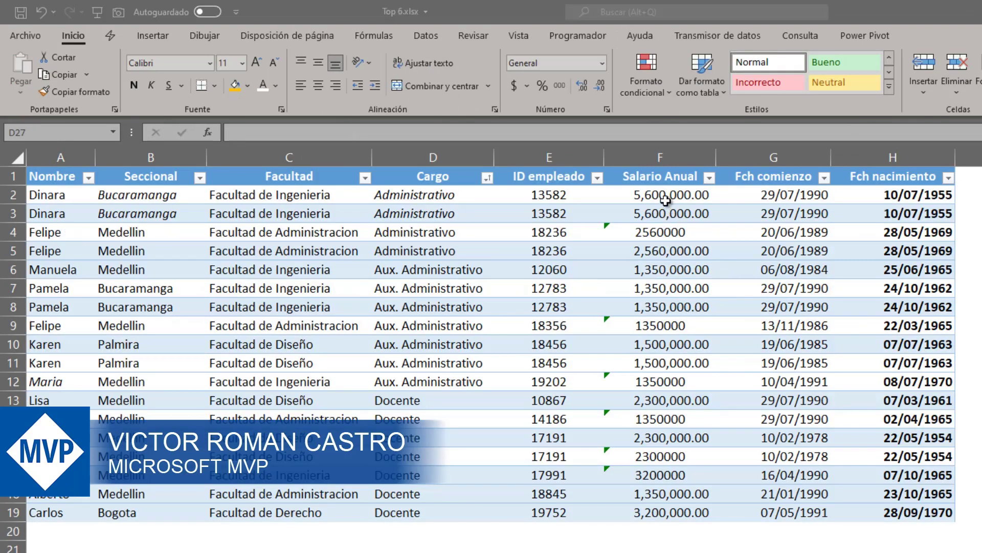
- Check the number-stored-as-text error on the Salario Anual value in F4, leaving it unchanged
{"action": "left_click_drag", "start_coordinate": [665, 197], "coordinate": [654, 476]}
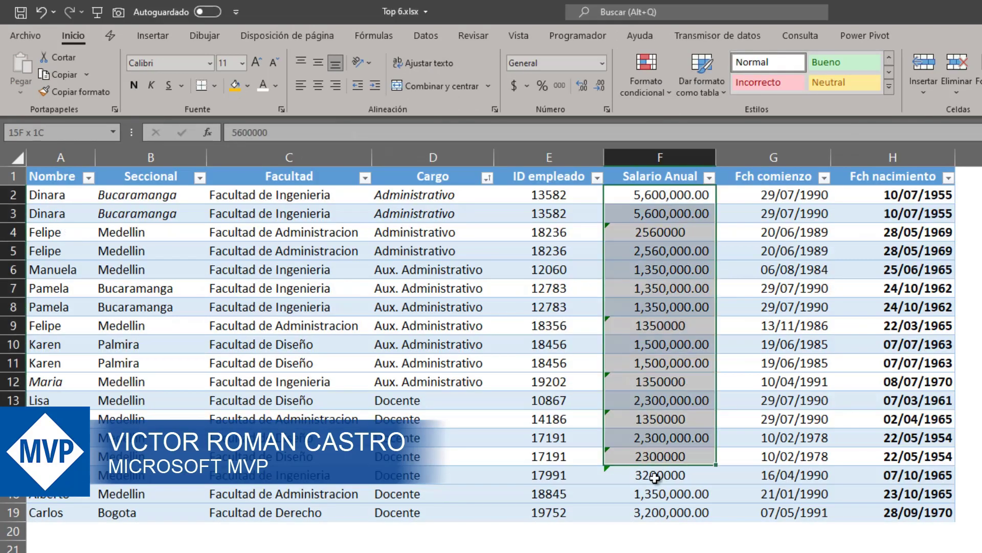
{"action": "left_click", "coordinate": [655, 477]}
{"action": "left_click", "coordinate": [668, 233]}
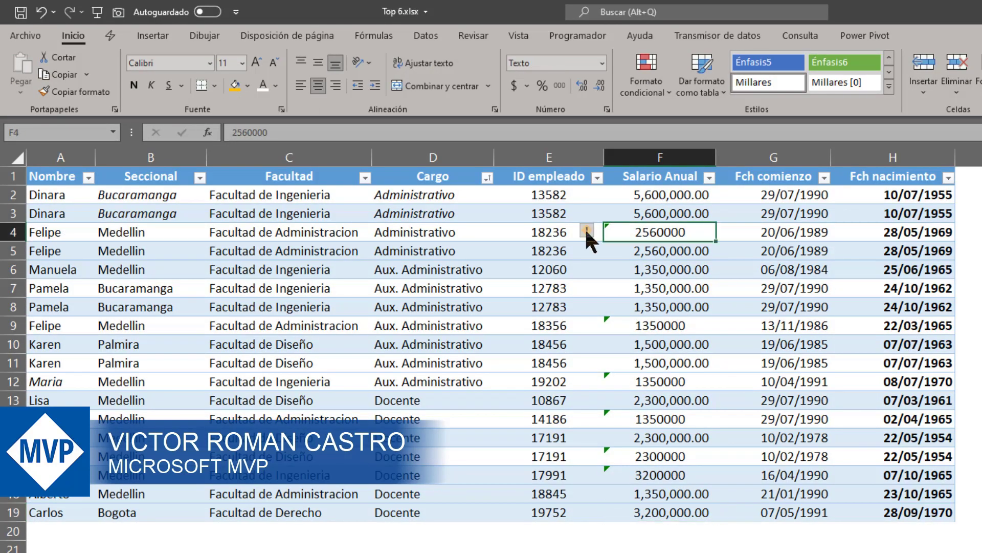
{"action": "left_click", "coordinate": [587, 232]}
{"action": "key", "text": "Escape"}
- Enter =SUMA(F2:F19) in F21 to total Salario Anual, giving 29,960,000.00
{"action": "left_click", "coordinate": [660, 545]}
{"action": "type", "text": "=SUMA("}
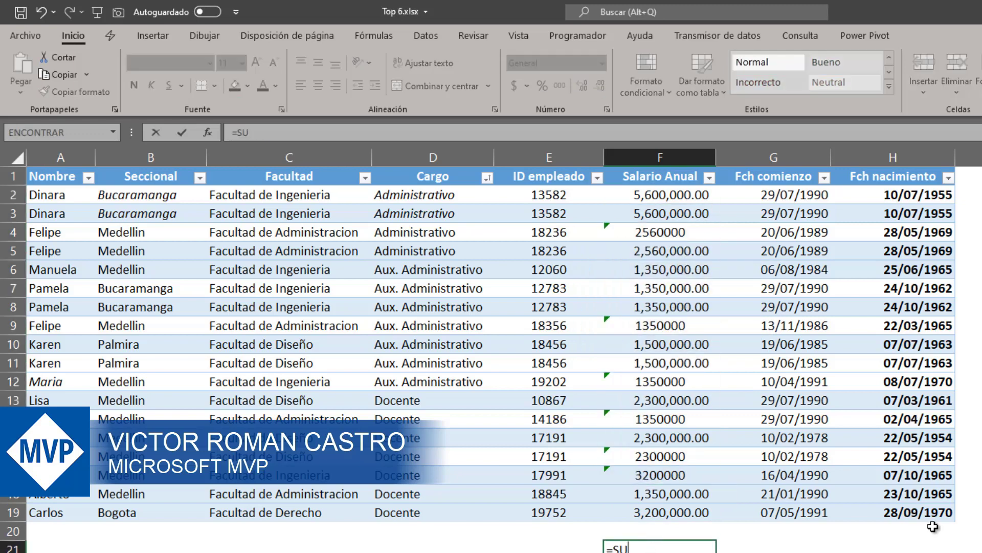
{"action": "key", "text": "Up"}
{"action": "key", "text": "Up"}
{"action": "key", "text": "Return"}
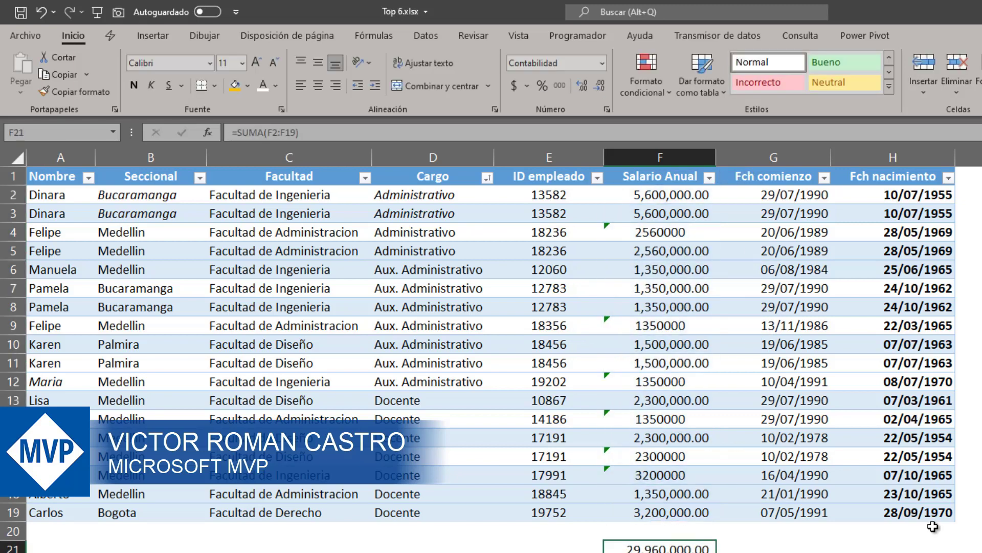
- Point out the text-stored salaries in F17, F16, F14, F12, F9 and F4
{"action": "left_click", "coordinate": [676, 475]}
{"action": "left_click", "coordinate": [660, 456], "text": "ctrl"}
{"action": "left_click", "coordinate": [660, 419], "text": "ctrl"}
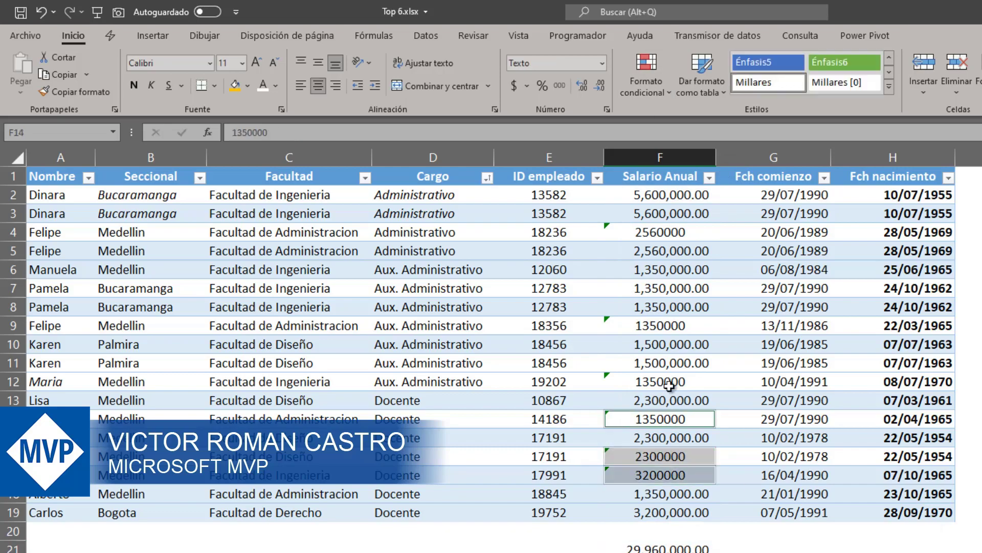
{"action": "left_click", "coordinate": [660, 381], "text": "ctrl"}
{"action": "left_click", "coordinate": [660, 326], "text": "ctrl"}
{"action": "left_click", "coordinate": [660, 231], "text": "ctrl"}
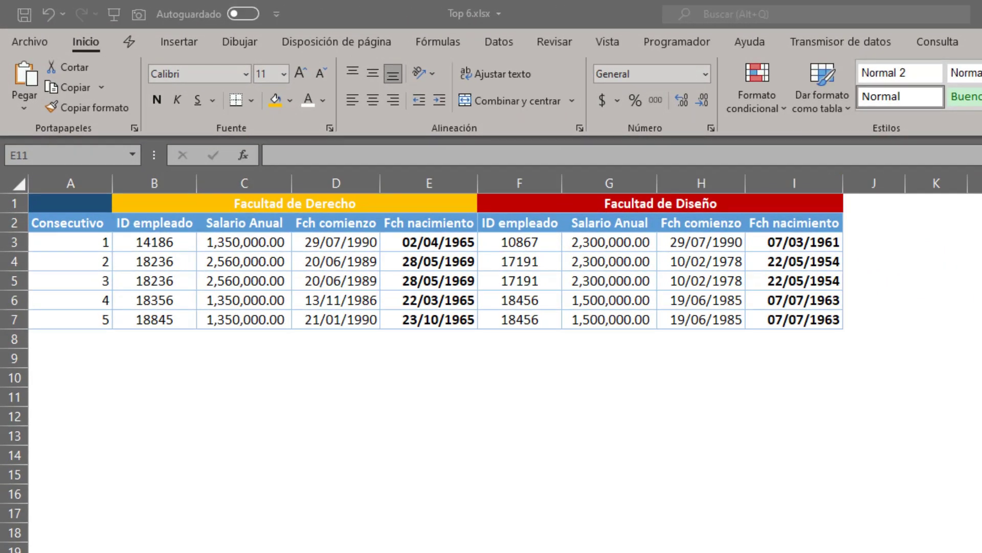
{"action": "left_click", "coordinate": [274, 435]}
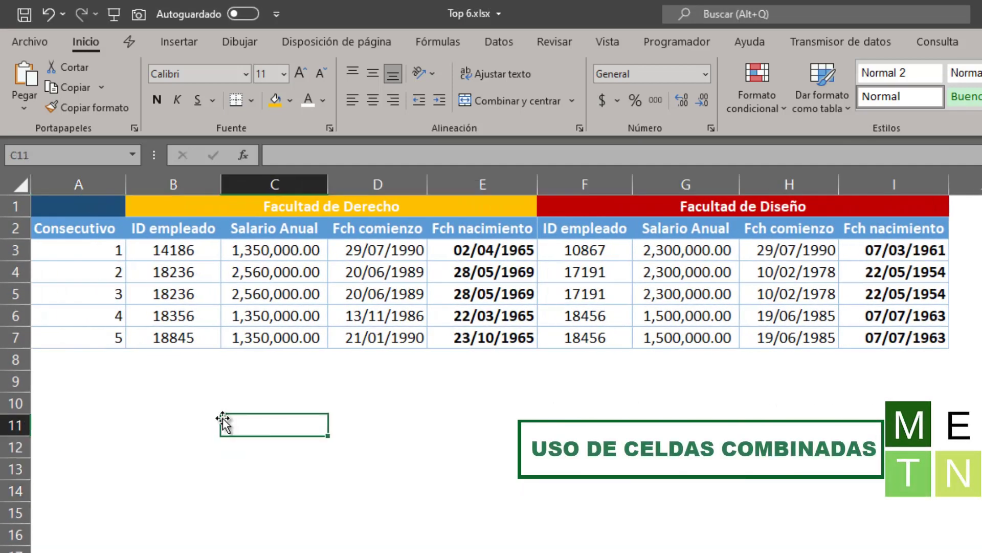
{"action": "left_click", "coordinate": [88, 207]}
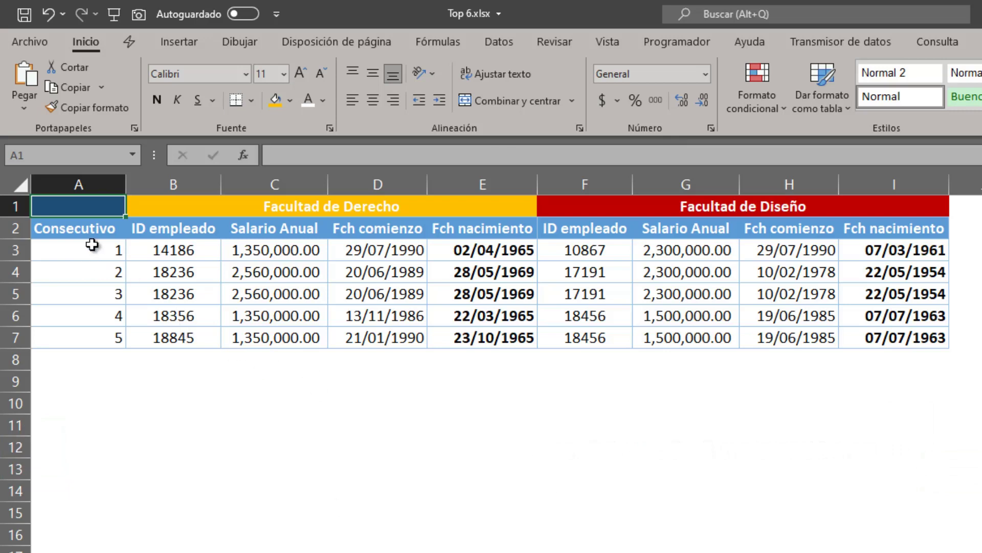
{"action": "left_click_drag", "start_coordinate": [105, 228], "coordinate": [73, 341]}
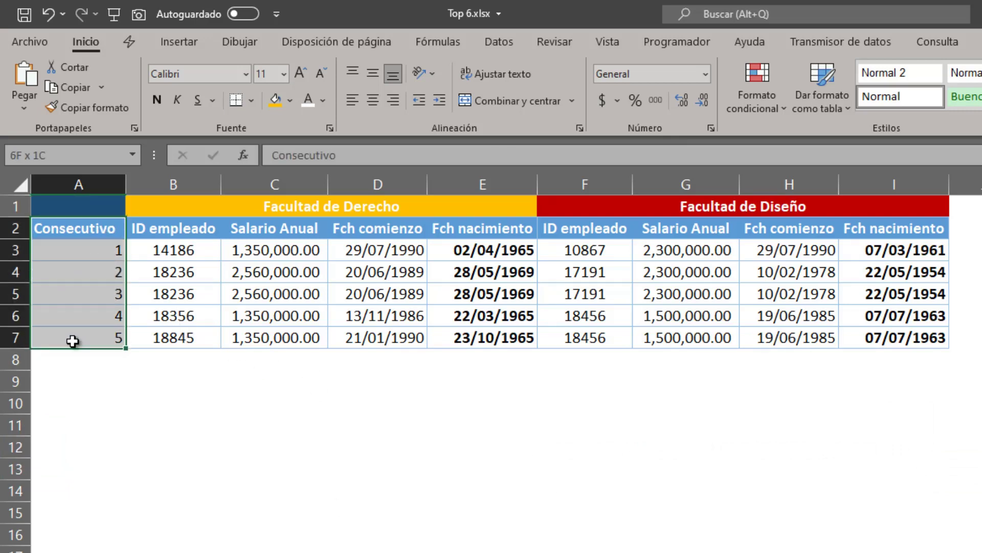
{"action": "left_click", "coordinate": [174, 343]}
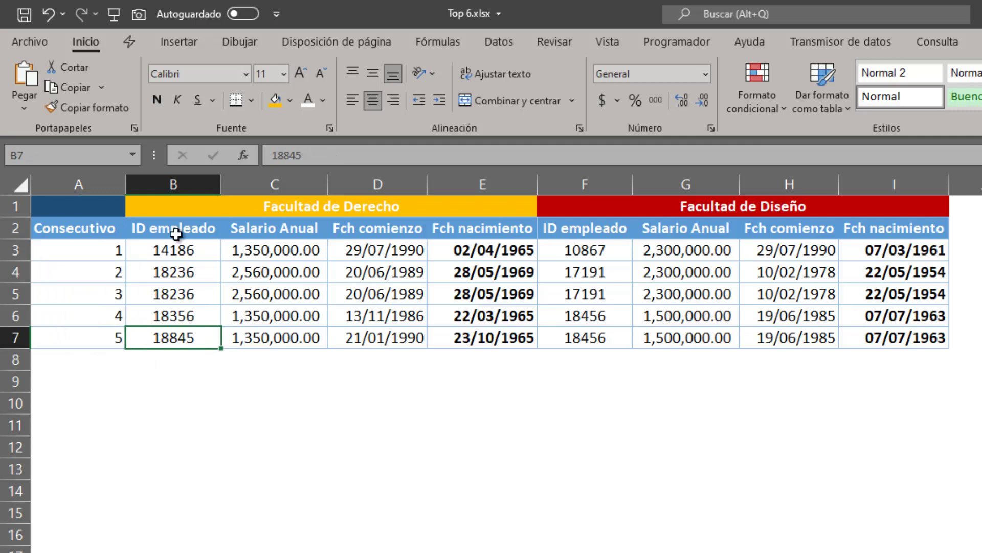
{"action": "left_click_drag", "start_coordinate": [176, 235], "coordinate": [499, 338]}
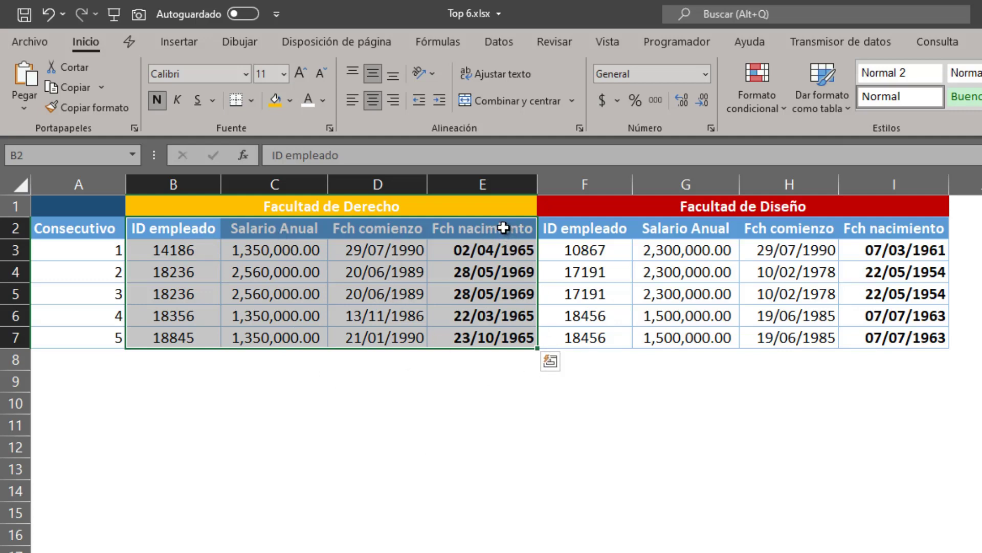
{"action": "mouse_move", "coordinate": [503, 228]}
{"action": "left_mouse_down"}
{"action": "mouse_move", "coordinate": [487, 317]}
{"action": "mouse_move", "coordinate": [215, 338]}
{"action": "left_mouse_up"}
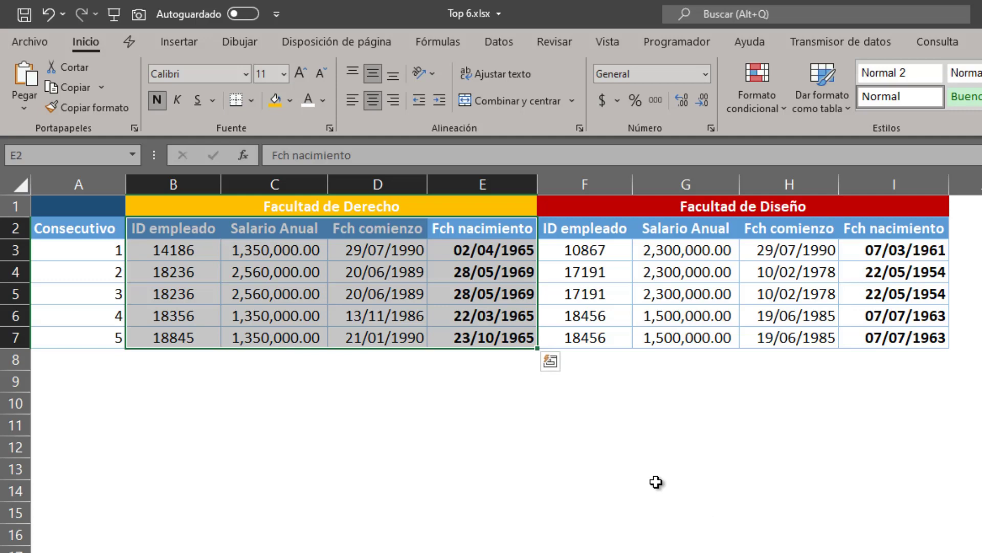
{"action": "left_click", "coordinate": [502, 204]}
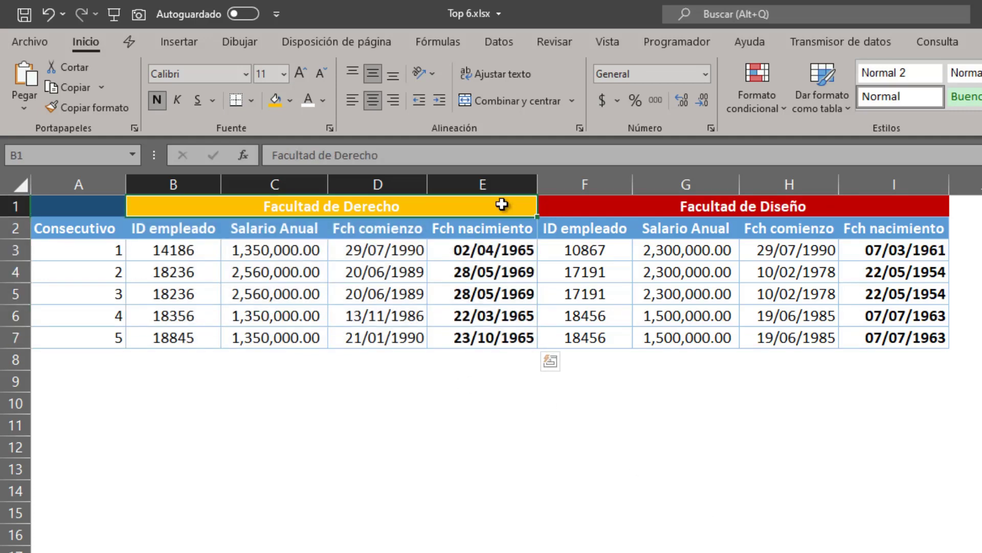
{"action": "double_click", "coordinate": [219, 206]}
{"action": "left_click_drag", "start_coordinate": [225, 206], "coordinate": [440, 203]}
{"action": "left_click", "coordinate": [451, 210]}
{"action": "key", "text": "Escape"}
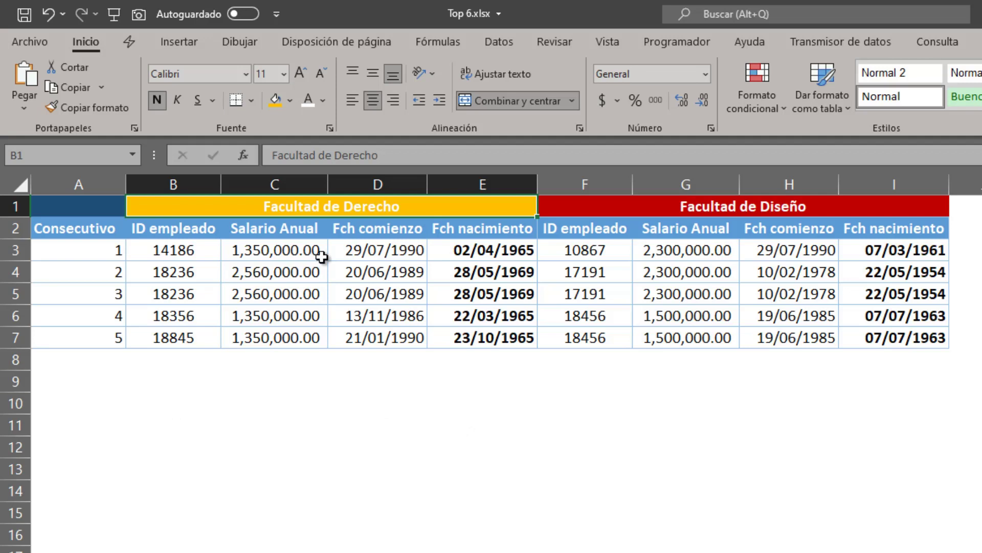
{"action": "left_click", "coordinate": [609, 211]}
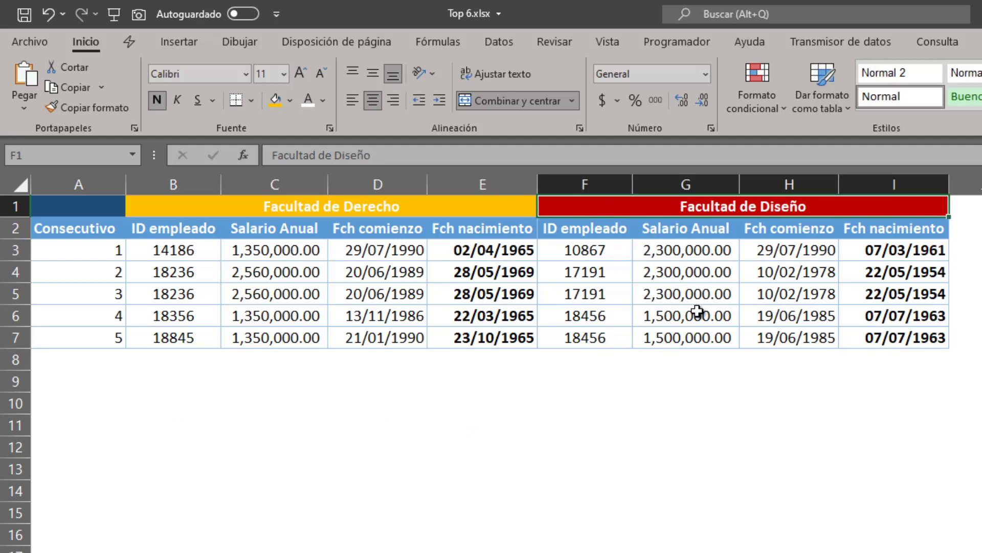
{"action": "left_click_drag", "start_coordinate": [582, 230], "coordinate": [900, 339]}
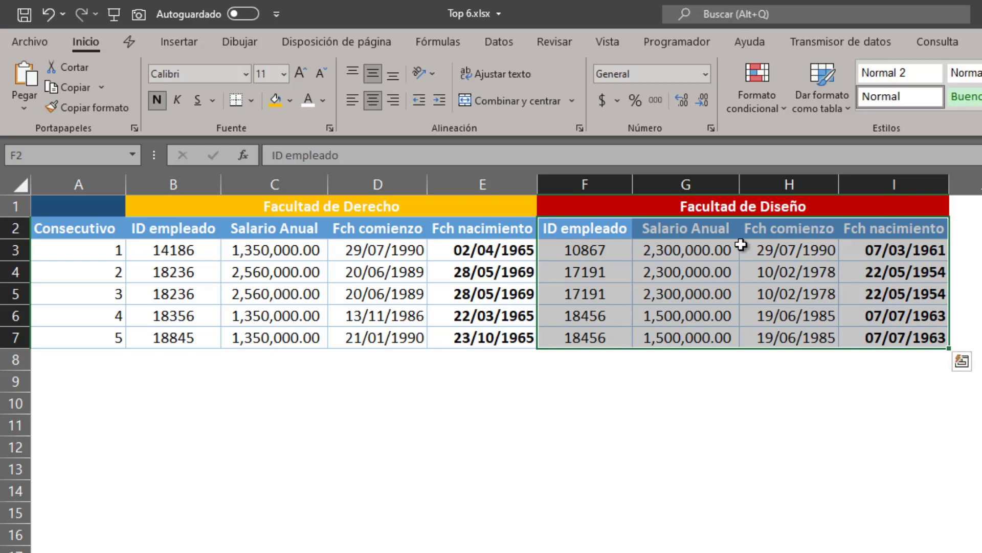
{"action": "double_click", "coordinate": [646, 207]}
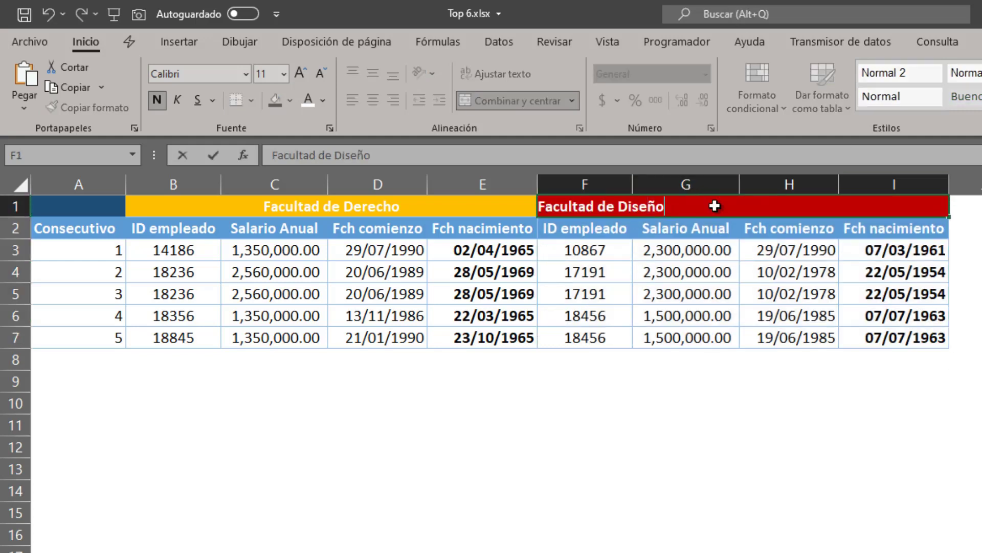
{"action": "key", "text": "Escape"}
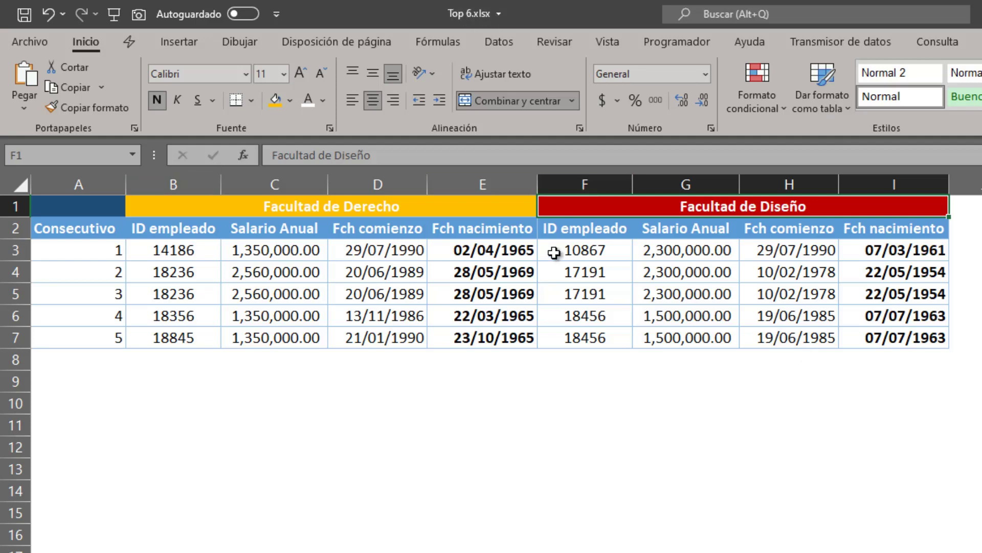
- Select the whole table A1:I7, including both merged faculty headers in row 1
{"action": "left_click", "coordinate": [310, 206]}
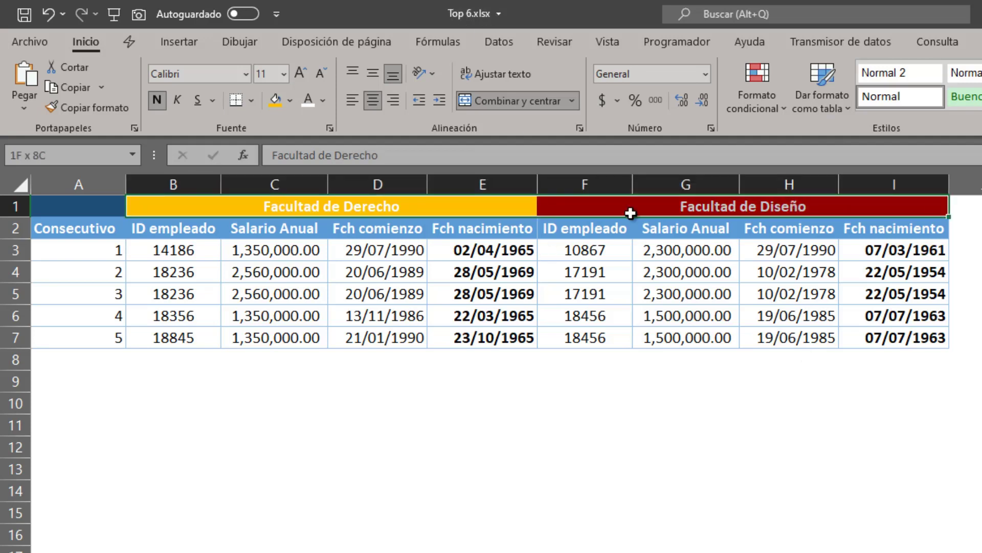
{"action": "mouse_move", "coordinate": [351, 208]}
{"action": "left_mouse_down"}
{"action": "mouse_move", "coordinate": [727, 210]}
{"action": "mouse_move", "coordinate": [363, 205]}
{"action": "left_mouse_up"}
{"action": "left_click_drag", "start_coordinate": [77, 206], "coordinate": [797, 338]}
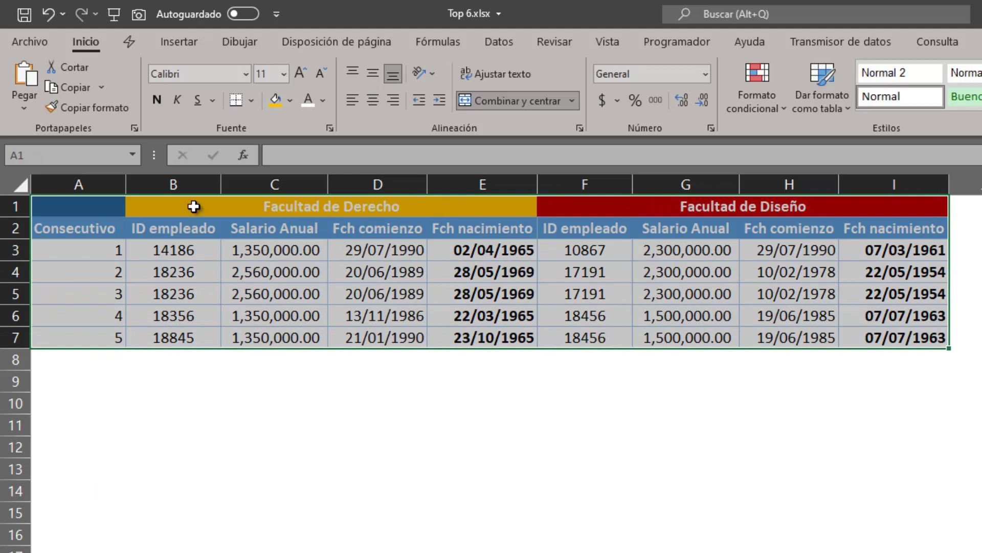
{"action": "left_click", "coordinate": [178, 41]}
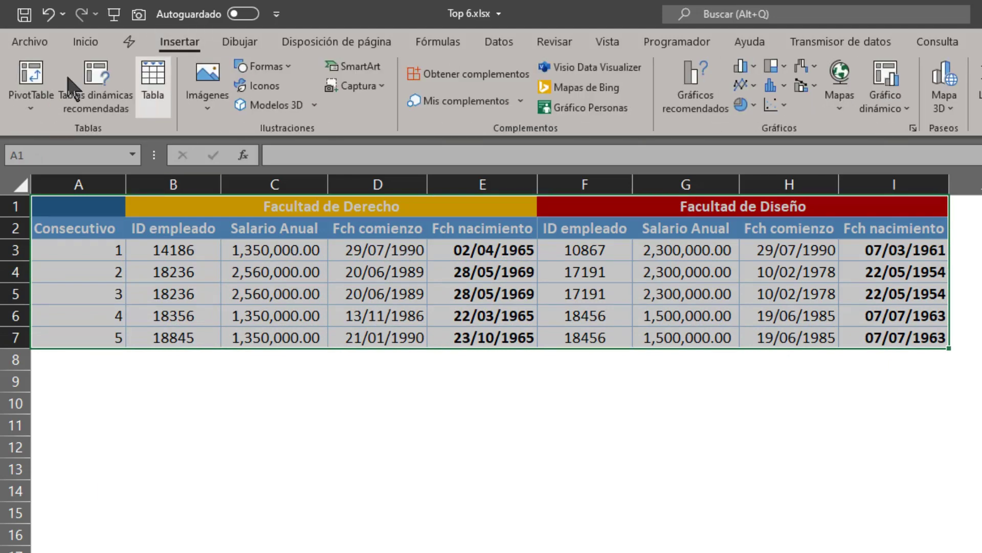
- Try a PivotTable on the range from row 1, then accept the 'nombre de campo no es válido' error
{"action": "left_click", "coordinate": [36, 76]}
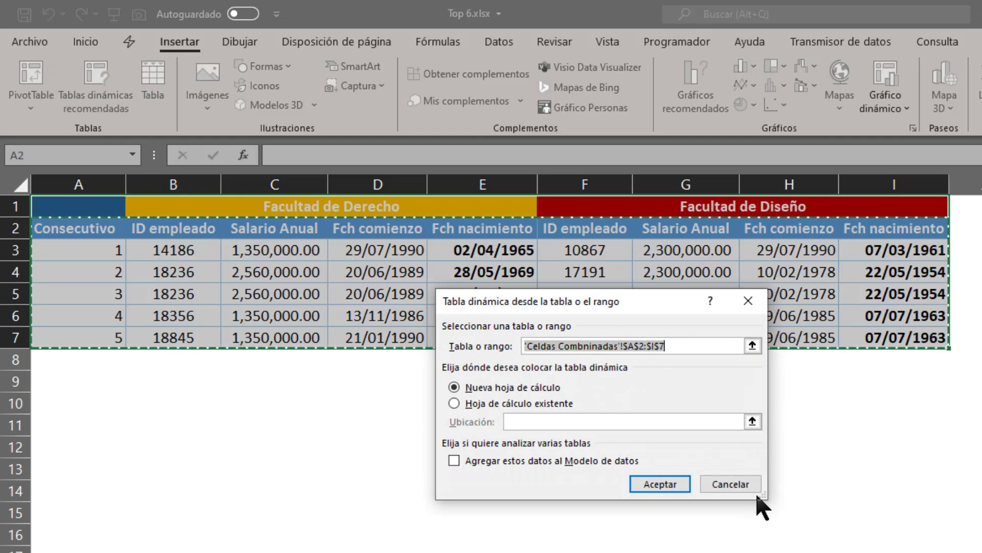
{"action": "left_click_drag", "start_coordinate": [639, 301], "coordinate": [634, 433]}
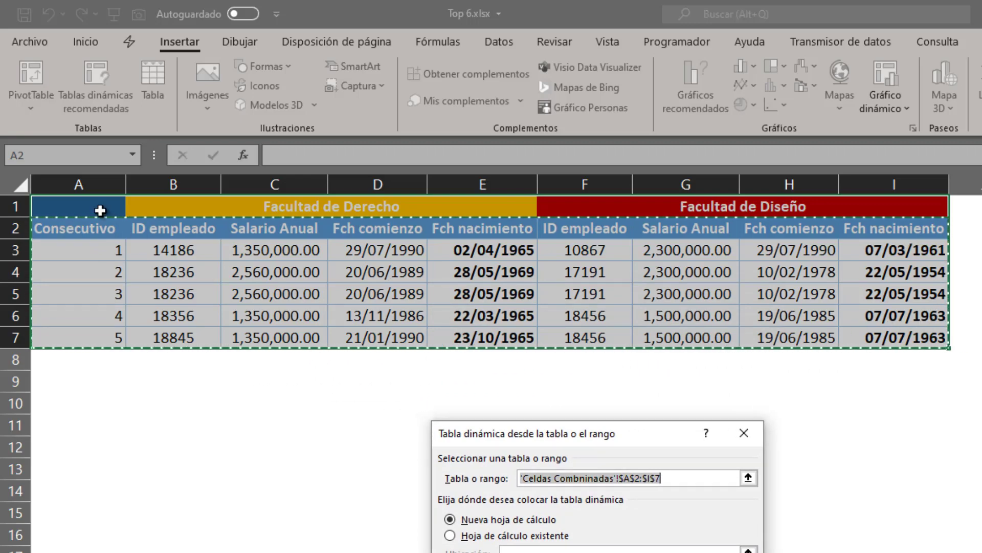
{"action": "mouse_move", "coordinate": [56, 211]}
{"action": "left_mouse_down"}
{"action": "mouse_move", "coordinate": [849, 317]}
{"action": "mouse_move", "coordinate": [850, 344]}
{"action": "left_mouse_up"}
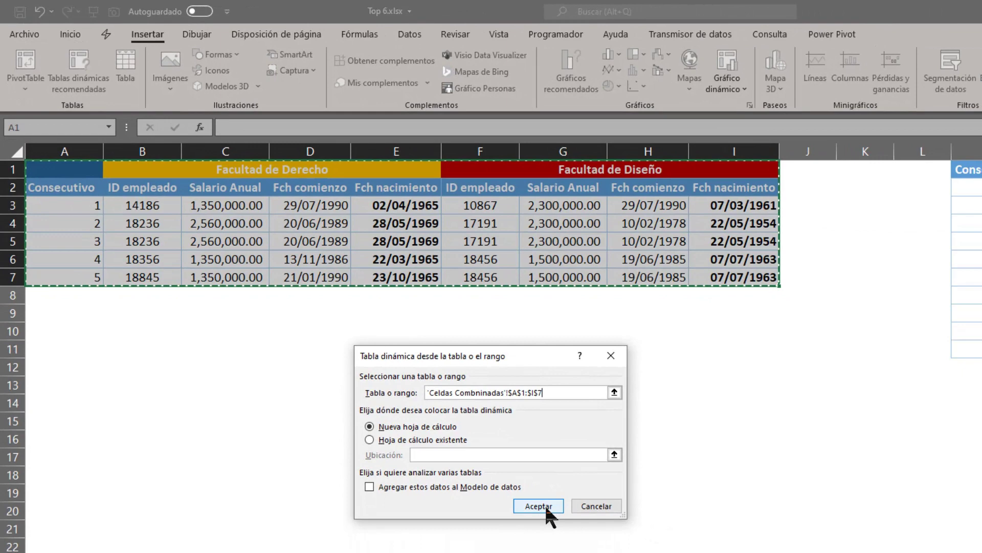
{"action": "left_click", "coordinate": [546, 507]}
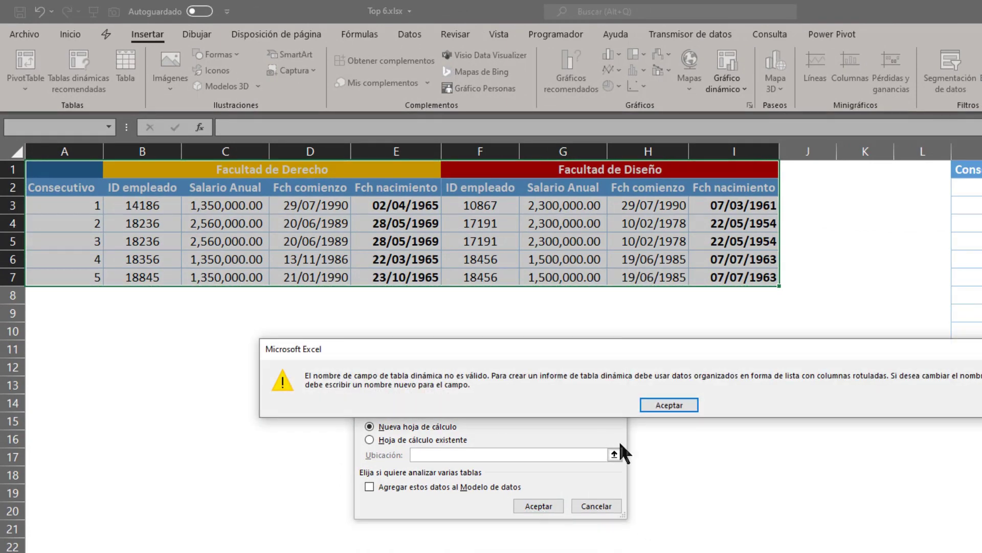
{"action": "left_click", "coordinate": [665, 405]}
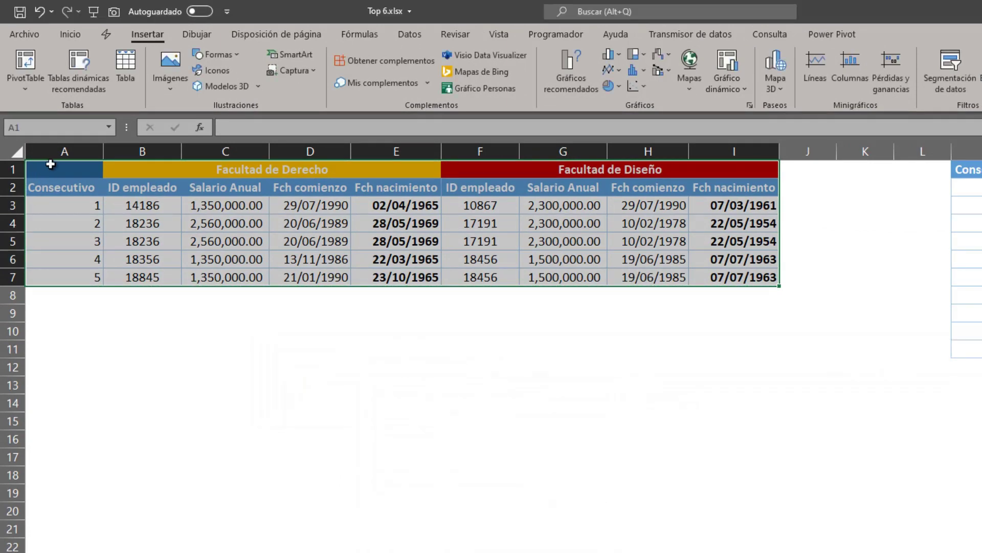
{"action": "left_click", "coordinate": [237, 154]}
- Compare the merged B1 and F1 headers with data A2:I7, then scroll right to the M:R table
{"action": "left_click", "coordinate": [238, 166]}
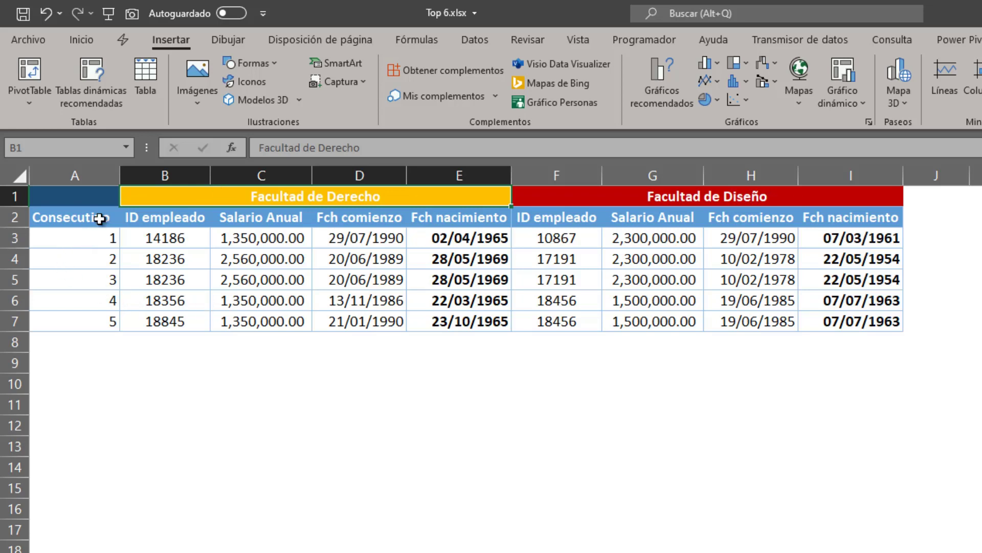
{"action": "left_click_drag", "start_coordinate": [99, 217], "coordinate": [825, 324]}
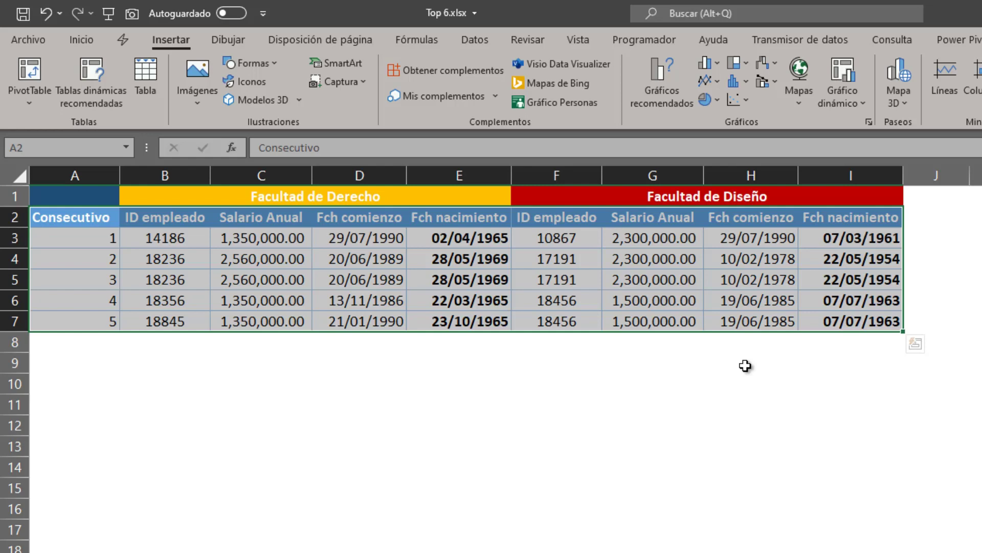
{"action": "left_click", "coordinate": [386, 194]}
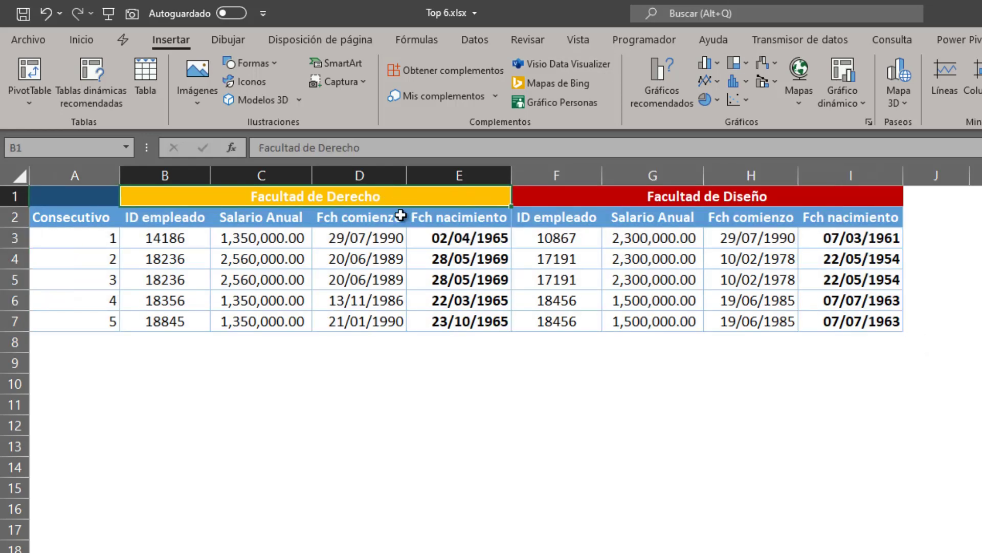
{"action": "left_click", "coordinate": [719, 201]}
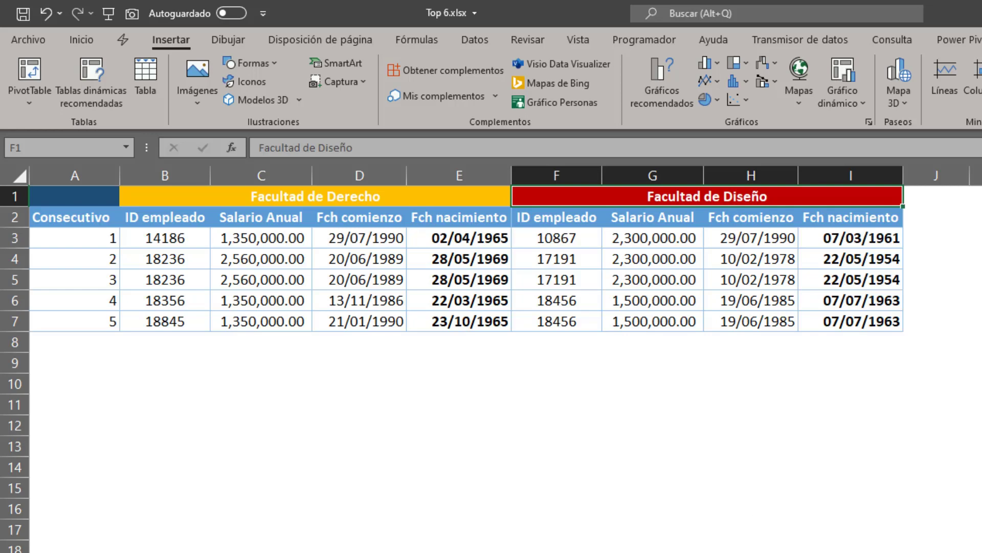
{"action": "scroll", "coordinate": [491, 307], "scroll_direction": "right", "scroll_amount": 5}
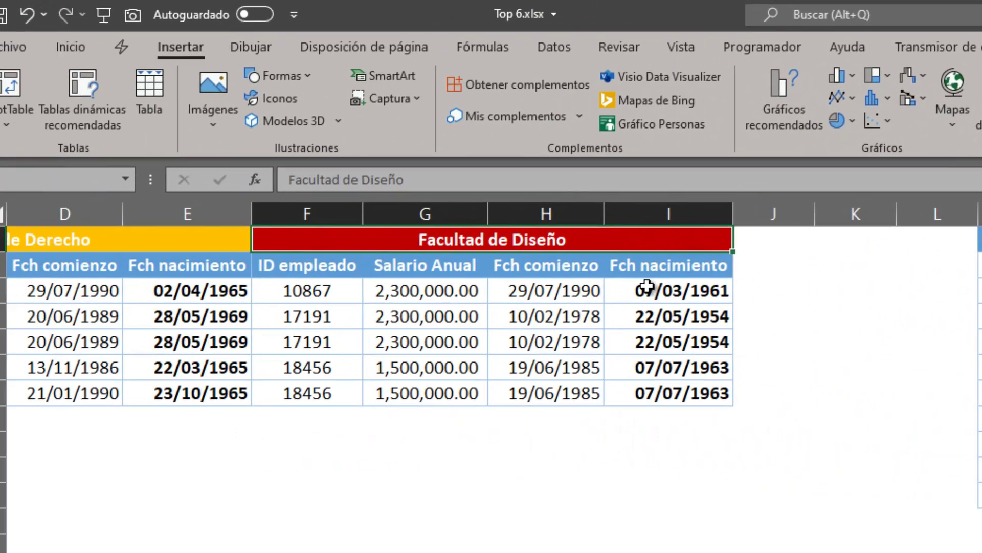
- Select the Diseño and Derecho employee blocks in the original and flattened tables to compare them
{"action": "mouse_move", "coordinate": [686, 292]}
{"action": "left_mouse_down"}
{"action": "mouse_move", "coordinate": [354, 361]}
{"action": "mouse_move", "coordinate": [324, 394]}
{"action": "left_mouse_up"}
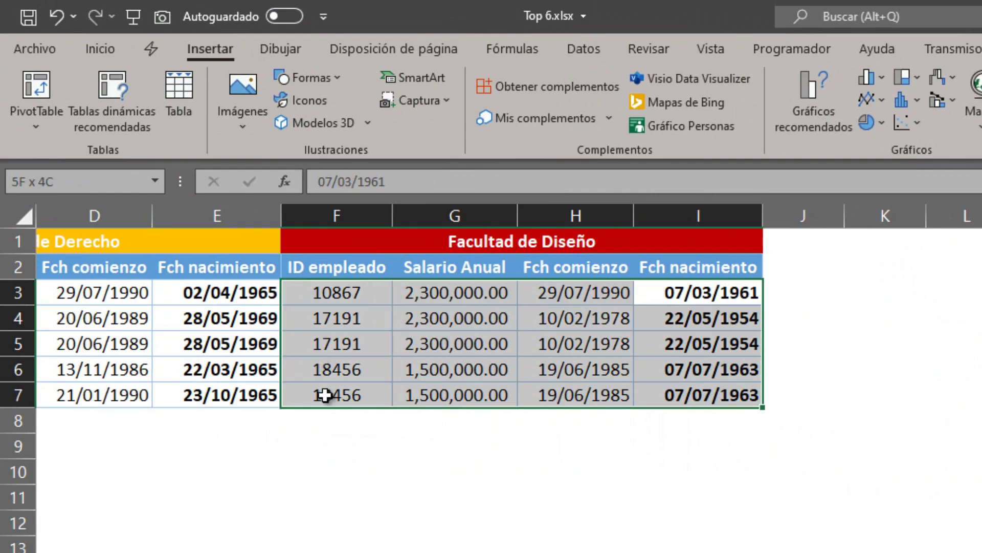
{"action": "mouse_move", "coordinate": [215, 287]}
{"action": "left_mouse_down"}
{"action": "mouse_move", "coordinate": [43, 348]}
{"action": "mouse_move", "coordinate": [219, 409]}
{"action": "left_mouse_up"}
{"action": "left_click", "coordinate": [314, 439]}
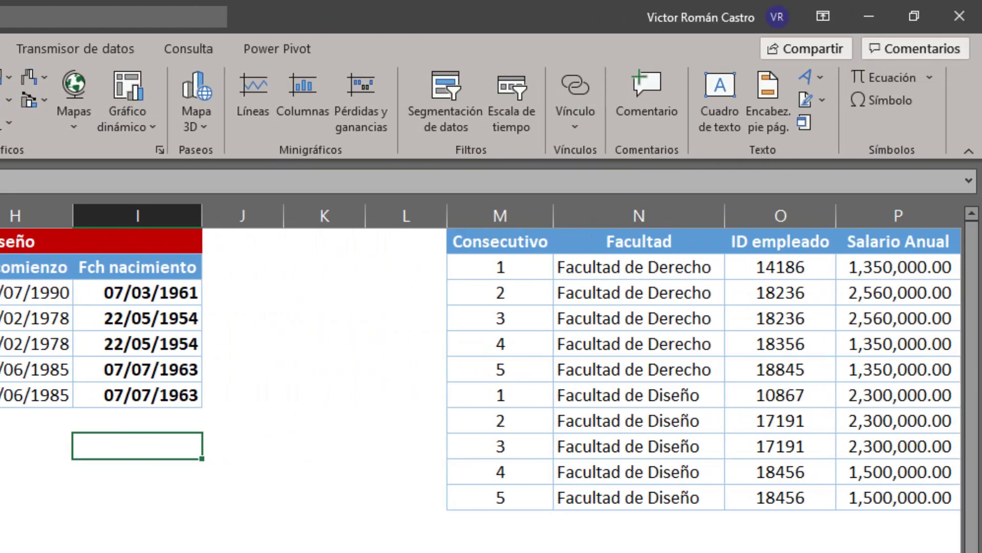
{"action": "scroll", "coordinate": [636, 368], "scroll_direction": "right", "scroll_amount": 1}
{"action": "scroll", "coordinate": [636, 369], "scroll_direction": "right", "scroll_amount": 2}
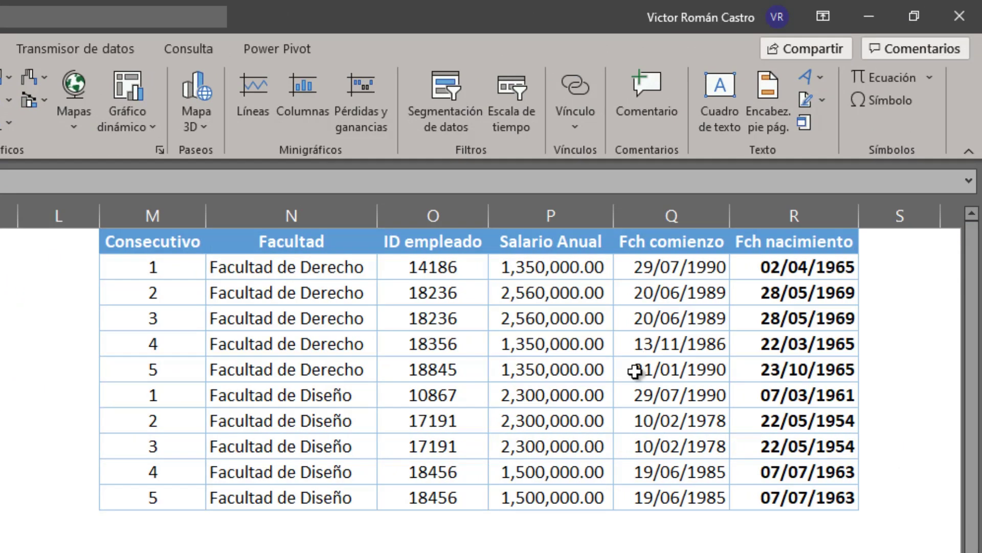
{"action": "left_click", "coordinate": [449, 272]}
{"action": "left_click_drag", "start_coordinate": [451, 323], "coordinate": [826, 372]}
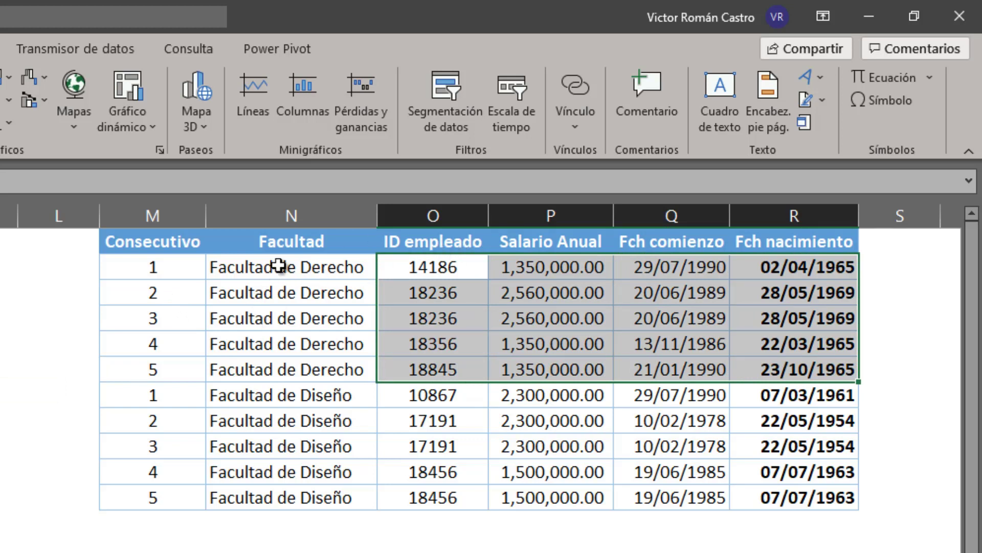
- Select the Facultad column labels and Diseño rows, then the whole flattened table M1:R11
{"action": "left_click_drag", "start_coordinate": [279, 266], "coordinate": [284, 381]}
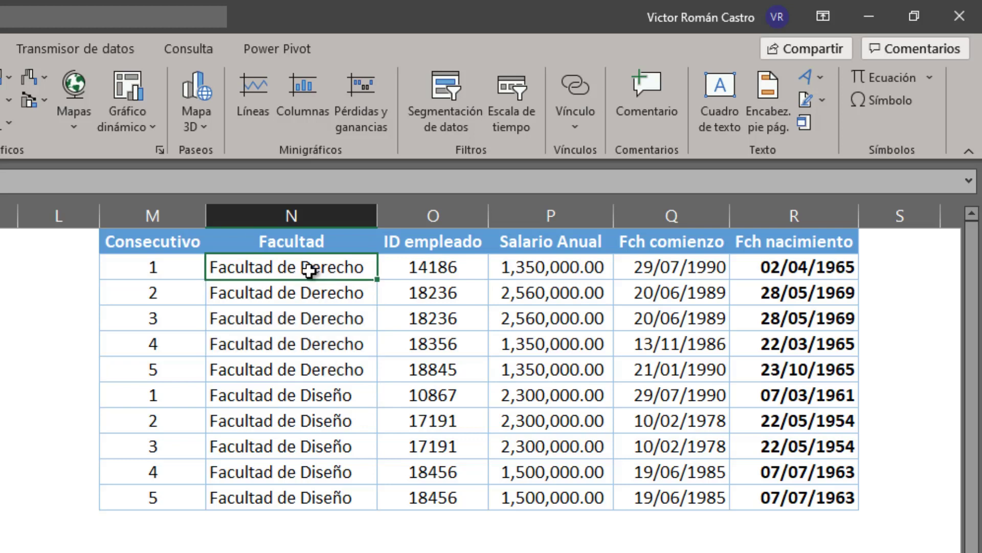
{"action": "left_click_drag", "start_coordinate": [310, 271], "coordinate": [322, 368]}
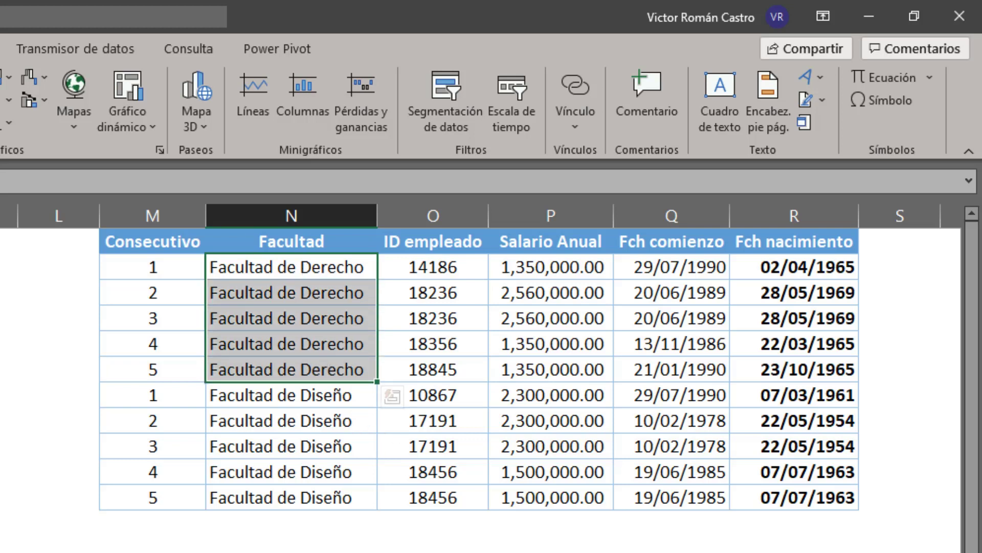
{"action": "mouse_move", "coordinate": [324, 275]}
{"action": "left_mouse_down"}
{"action": "mouse_move", "coordinate": [318, 497]}
{"action": "mouse_move", "coordinate": [327, 267]}
{"action": "left_mouse_up"}
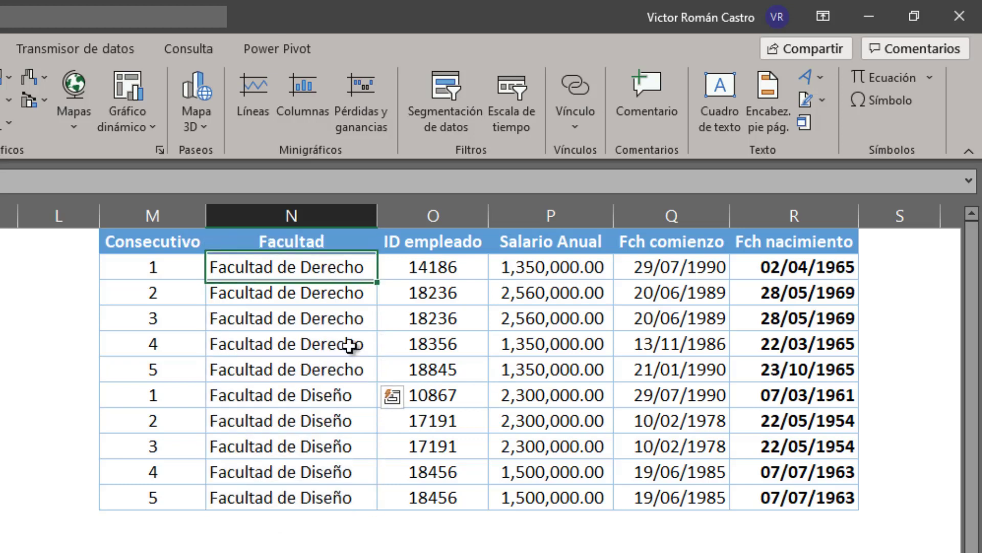
{"action": "left_click_drag", "start_coordinate": [349, 345], "coordinate": [335, 499]}
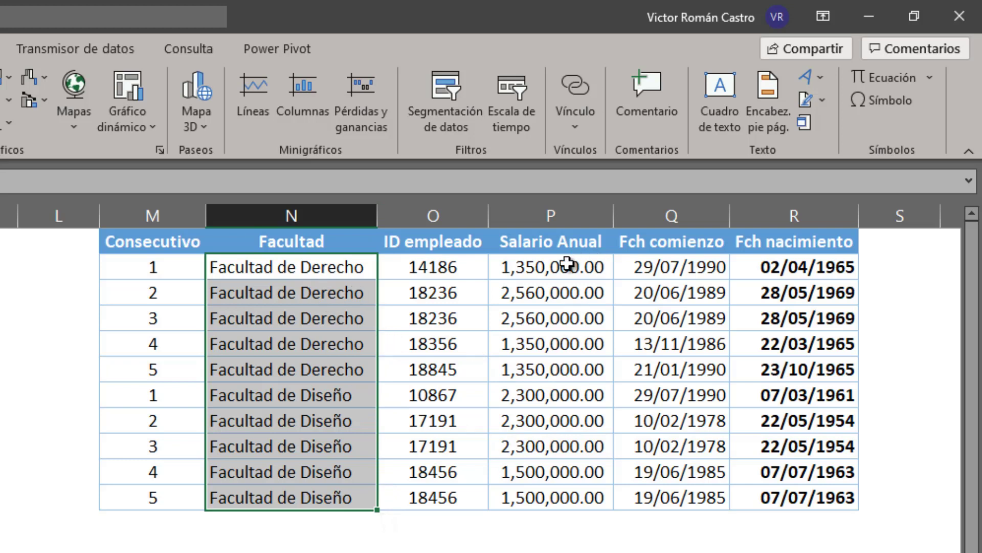
{"action": "left_click", "coordinate": [265, 389]}
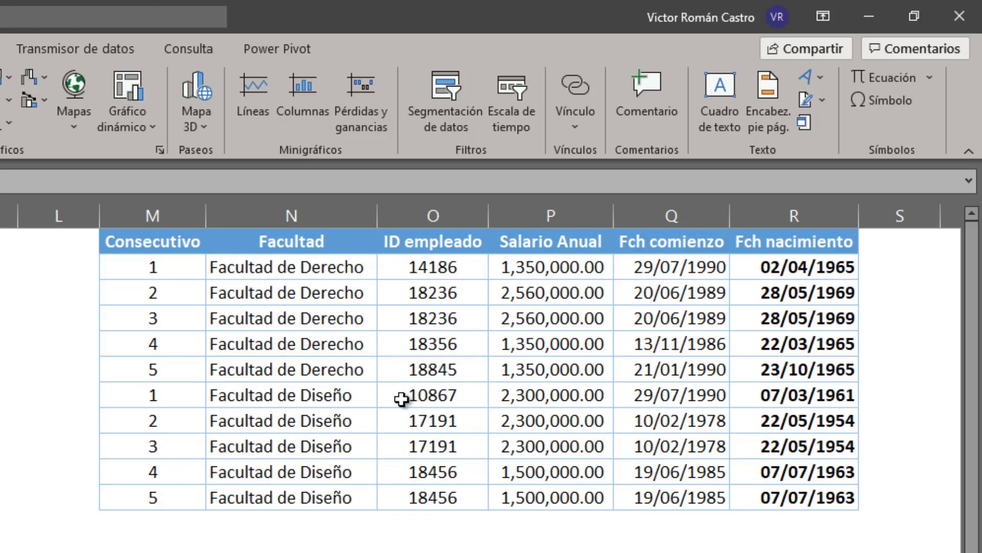
{"action": "left_click_drag", "start_coordinate": [409, 394], "coordinate": [789, 497]}
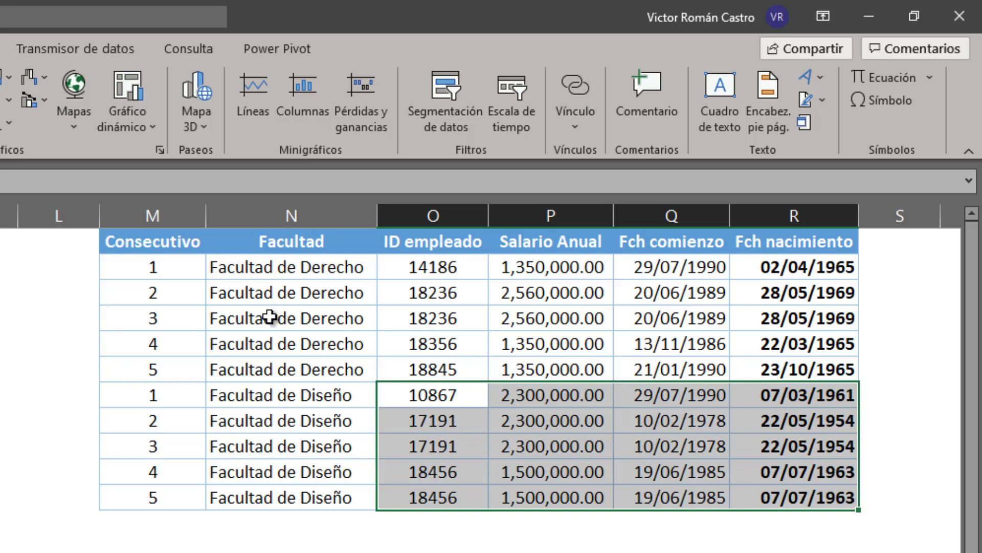
{"action": "left_click_drag", "start_coordinate": [138, 245], "coordinate": [762, 491]}
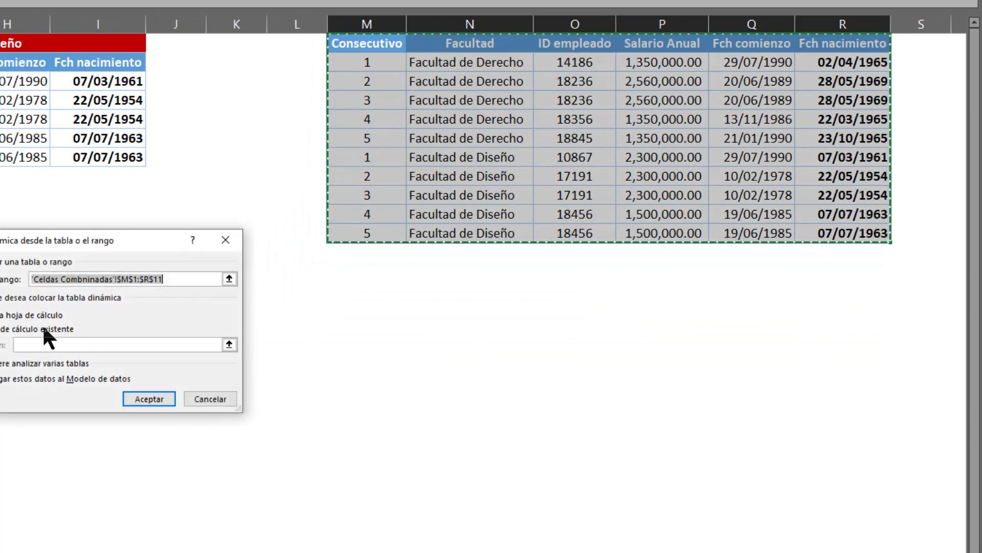
- Place the new PivotTable on the existing sheet at cell M14 and confirm
{"action": "left_click", "coordinate": [39, 328]}
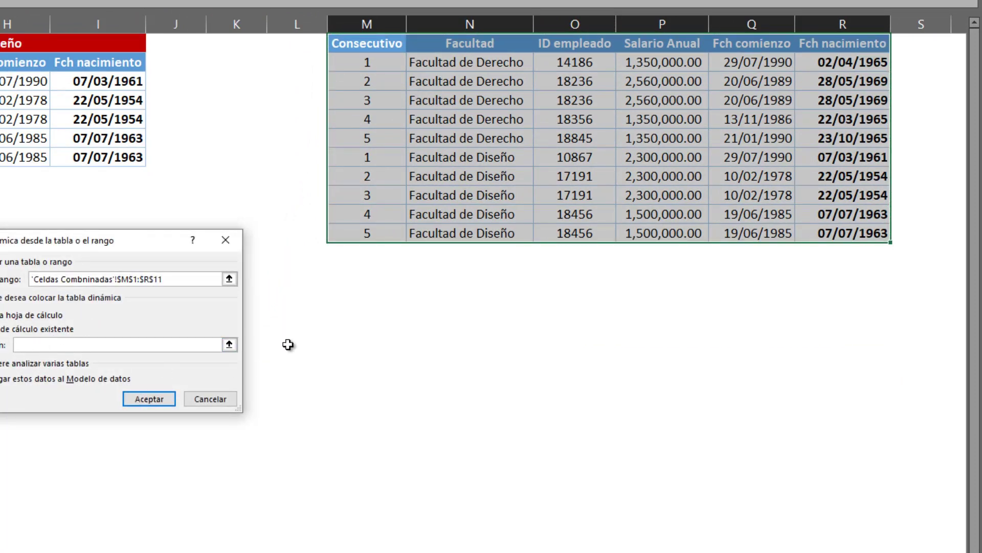
{"action": "left_click", "coordinate": [366, 290]}
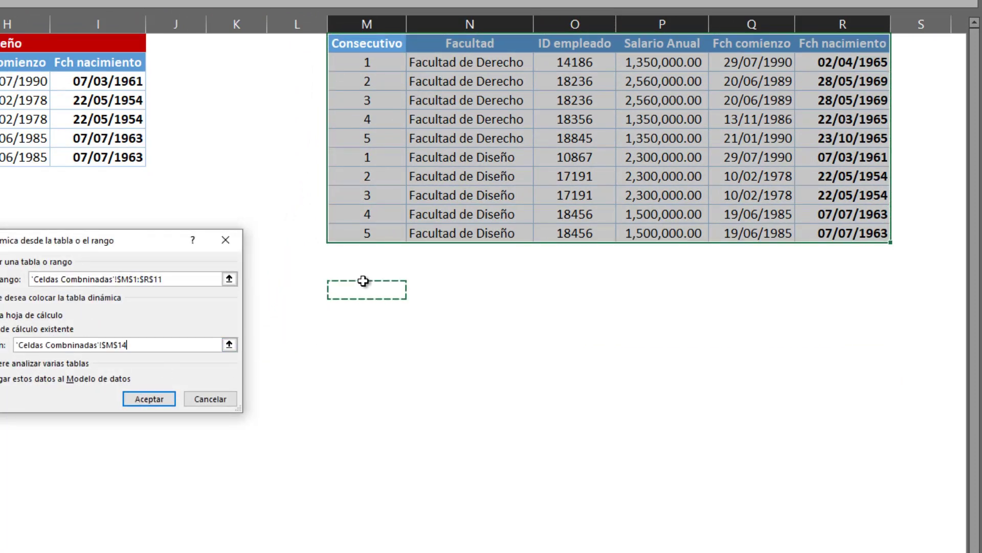
{"action": "left_click", "coordinate": [148, 397]}
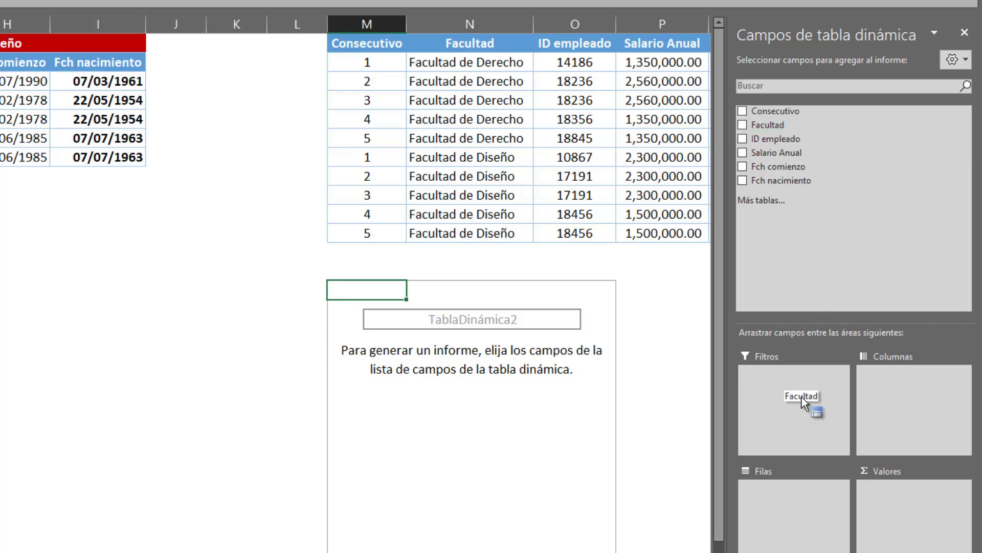
- Put Facultad in Filas and Salario Anual as a sum in Valores
{"action": "left_click_drag", "start_coordinate": [818, 146], "coordinate": [843, 519]}
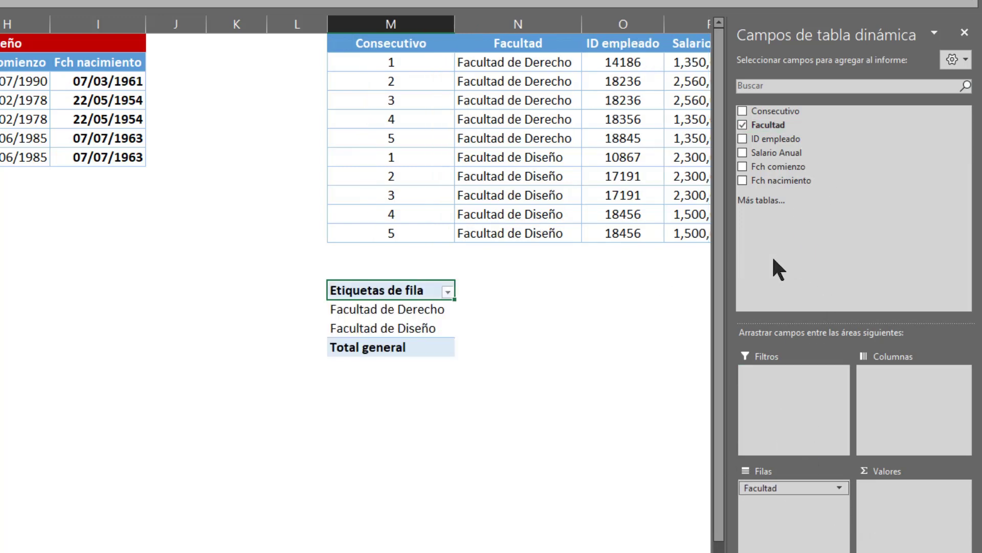
{"action": "mouse_move", "coordinate": [777, 153]}
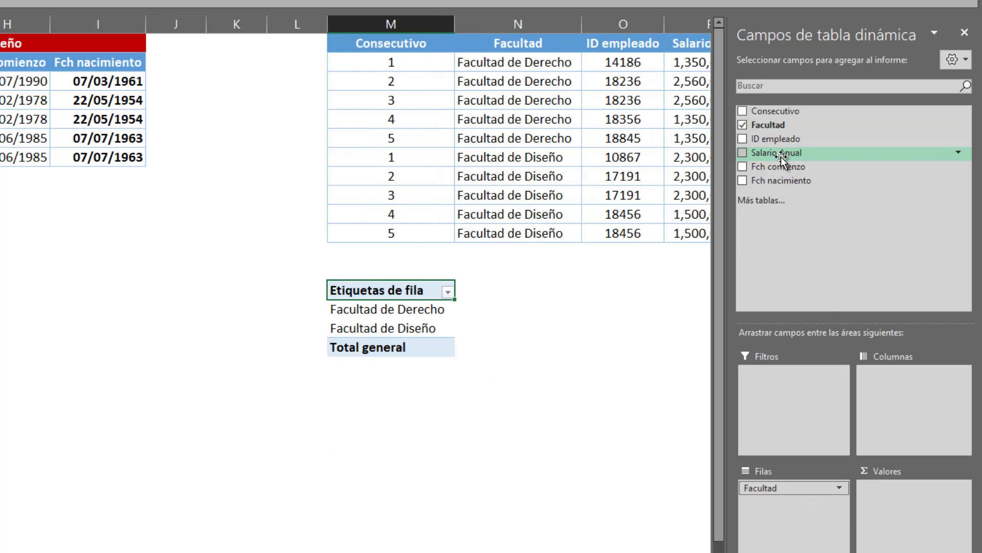
{"action": "left_click_drag", "start_coordinate": [781, 156], "coordinate": [894, 506]}
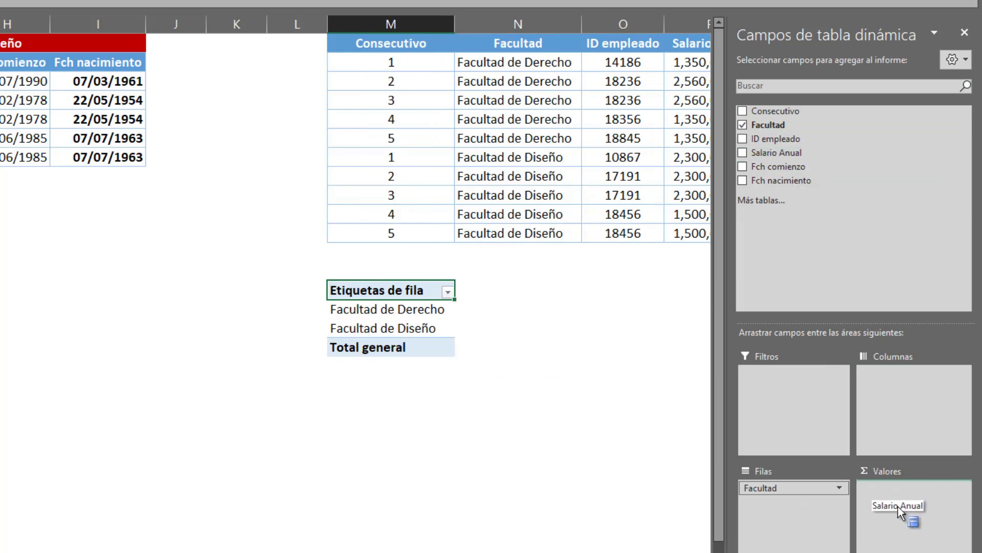
{"action": "left_click_drag", "start_coordinate": [898, 505], "coordinate": [899, 506]}
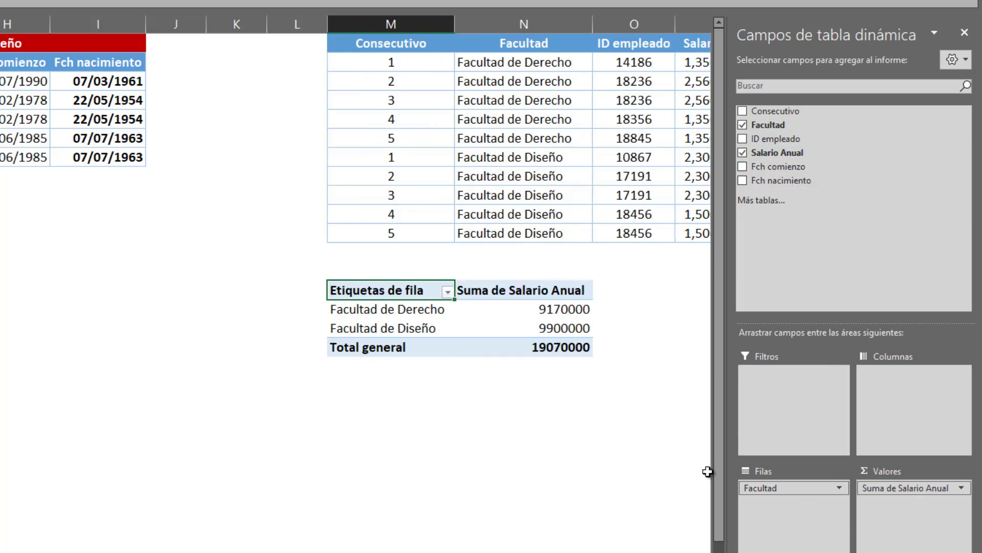
- Format the pivot sums with thousands separators and two decimals: 9,170,000.00, 9,900,000.00, 19,070,000.00 total
{"action": "scroll", "coordinate": [332, 399], "scroll_direction": "right", "scroll_amount": 2}
{"action": "scroll", "coordinate": [332, 399], "scroll_direction": "right", "scroll_amount": 1}
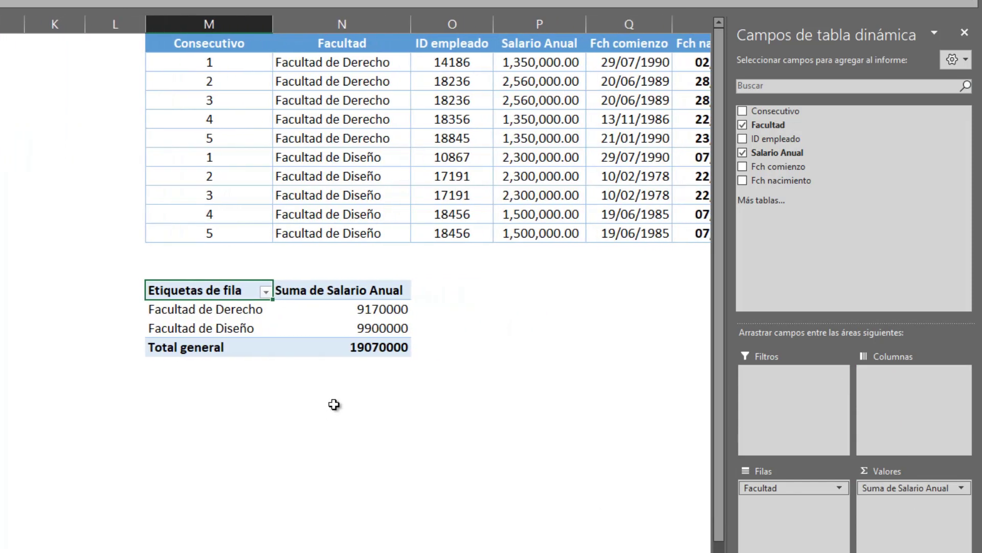
{"action": "left_click_drag", "start_coordinate": [358, 309], "coordinate": [369, 343]}
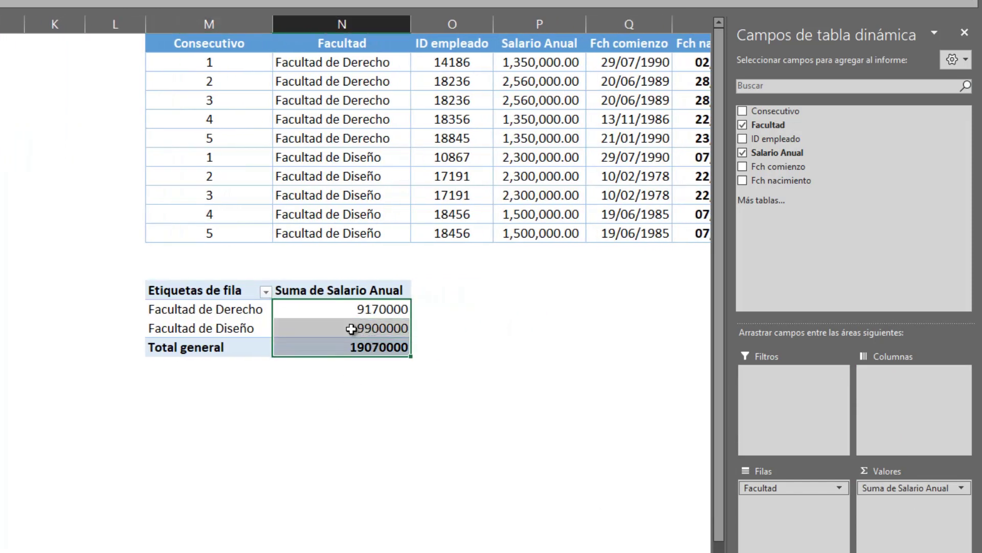
{"action": "key", "text": "ctrl+shift+1"}
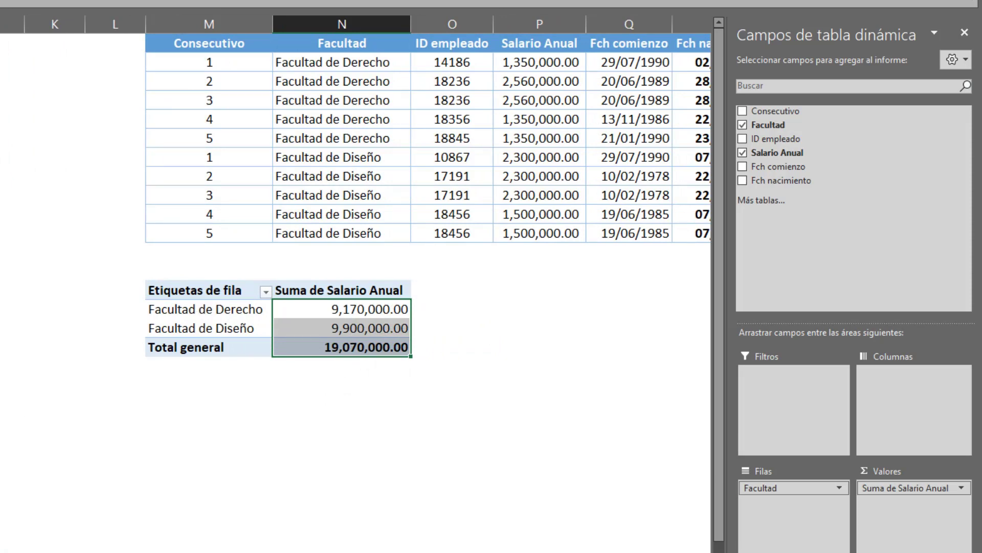
{"action": "left_click", "coordinate": [7, 384]}
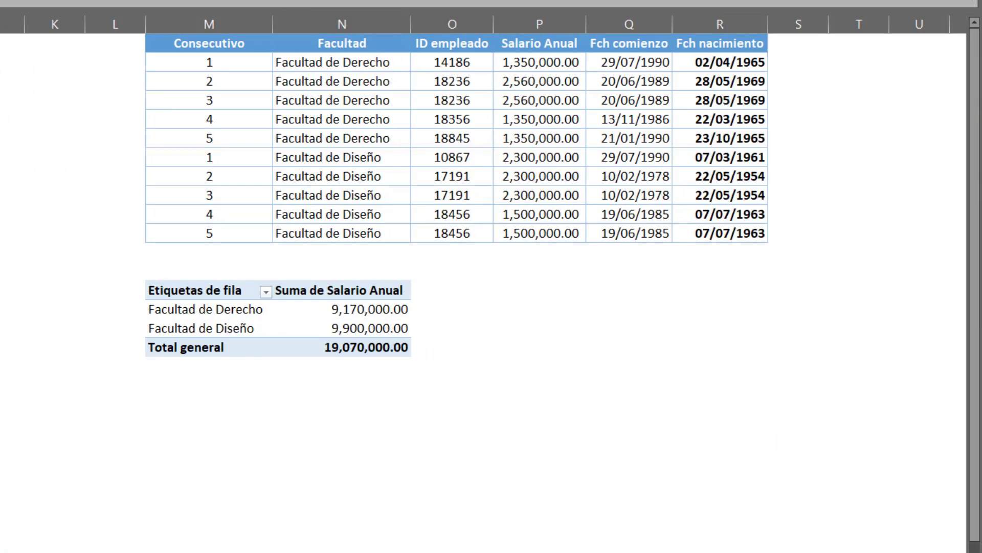
{"action": "scroll", "coordinate": [484, 187], "scroll_direction": "left", "scroll_amount": 5}
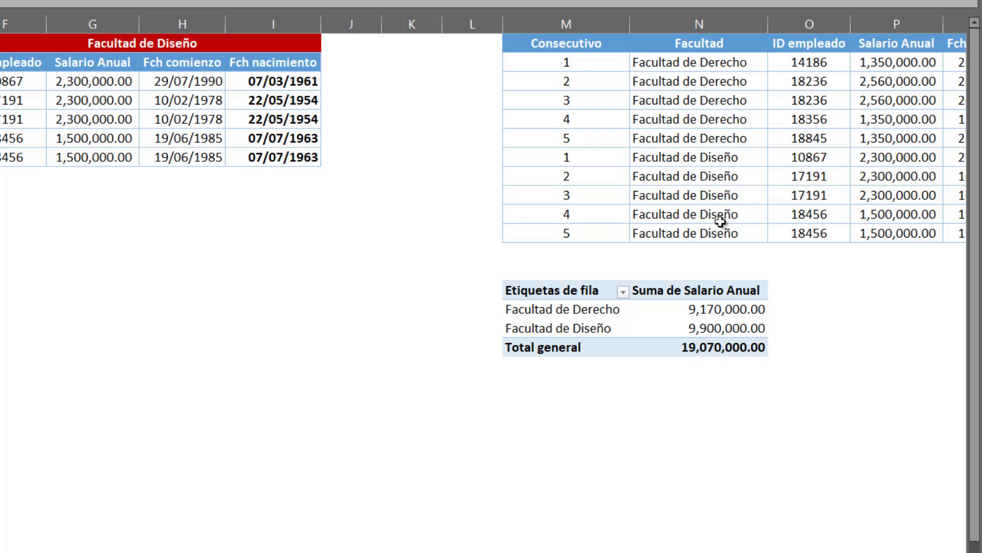
{"action": "scroll", "coordinate": [383, 312], "scroll_direction": "right", "scroll_amount": 2}
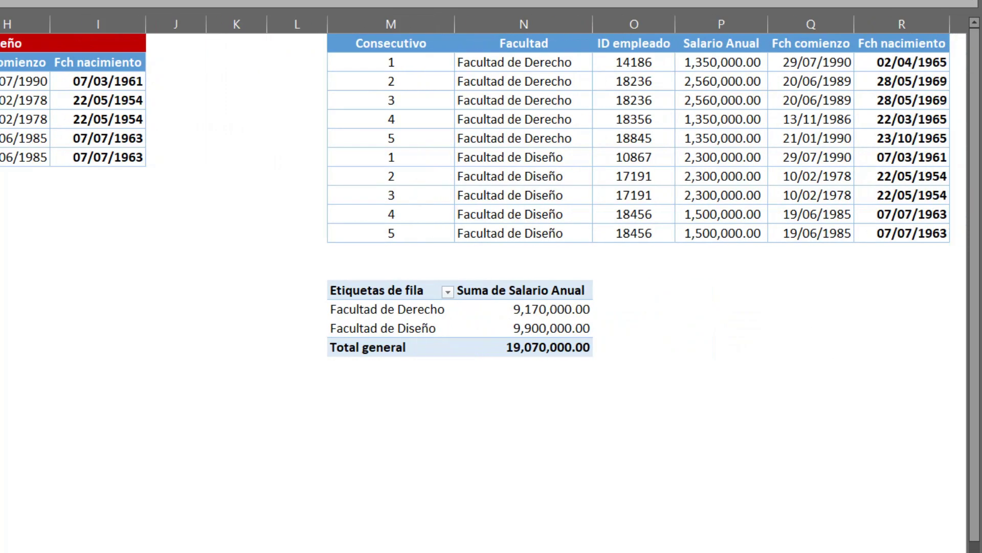